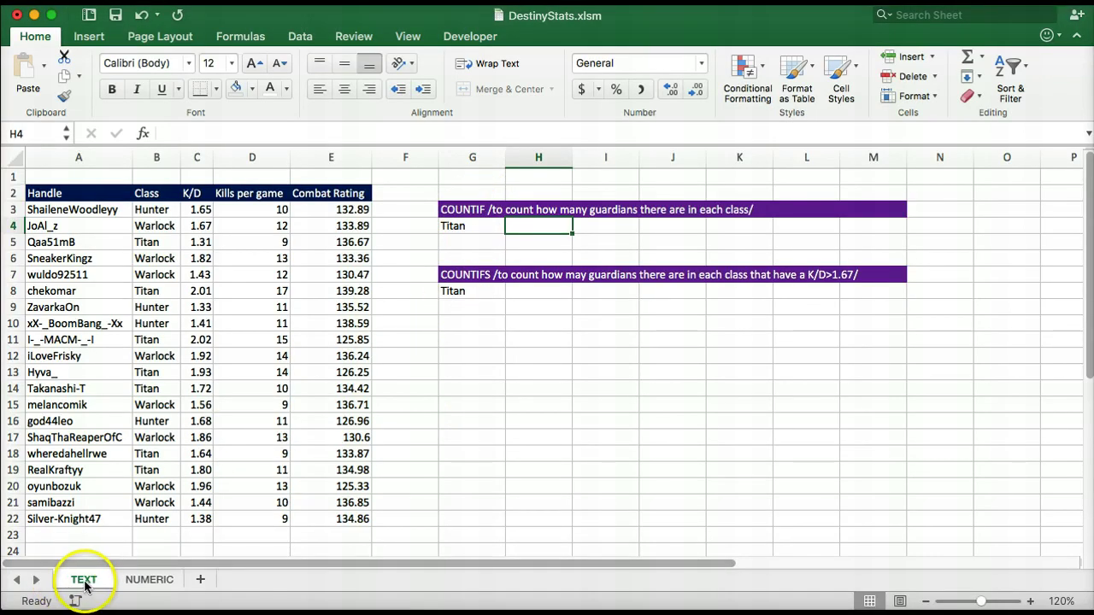
Step: Examine the Class column and the class choices available for the COUNTIF criterion in cell G4
click(138, 582)
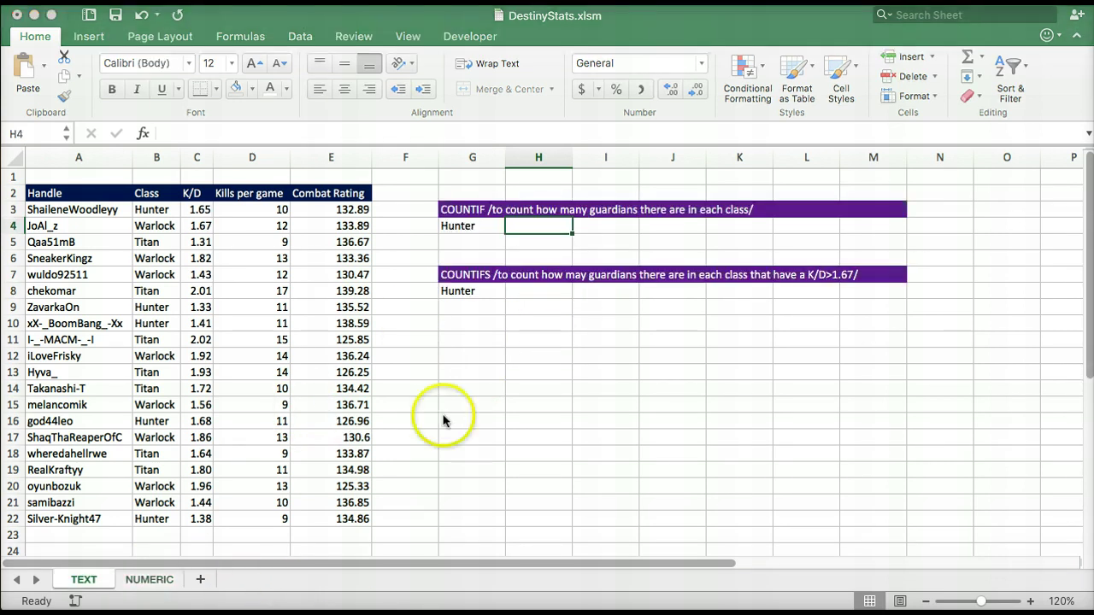
click(545, 223)
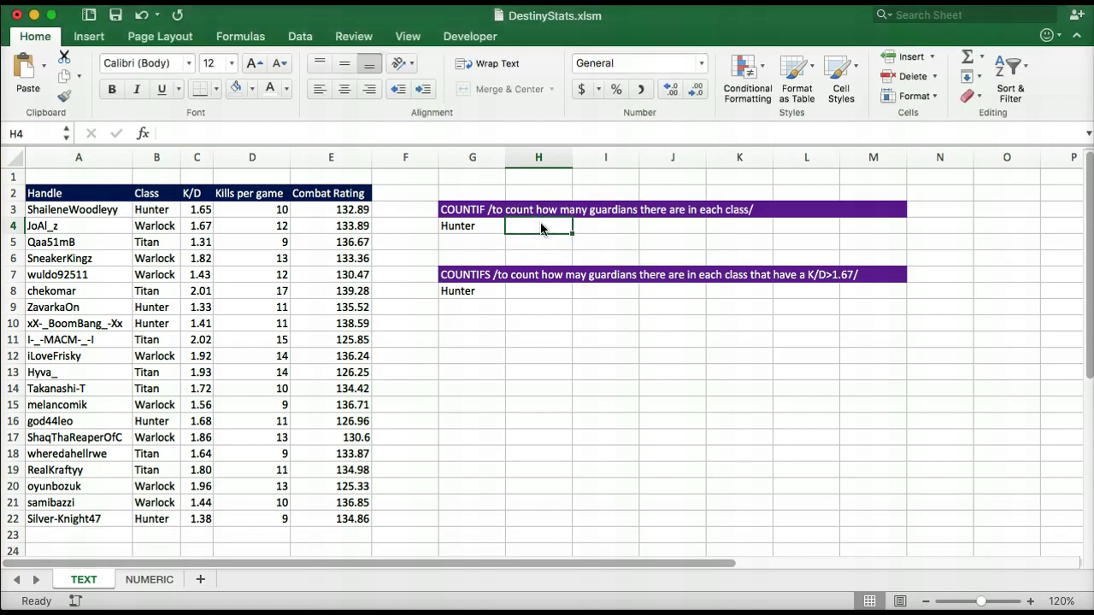
click(158, 193)
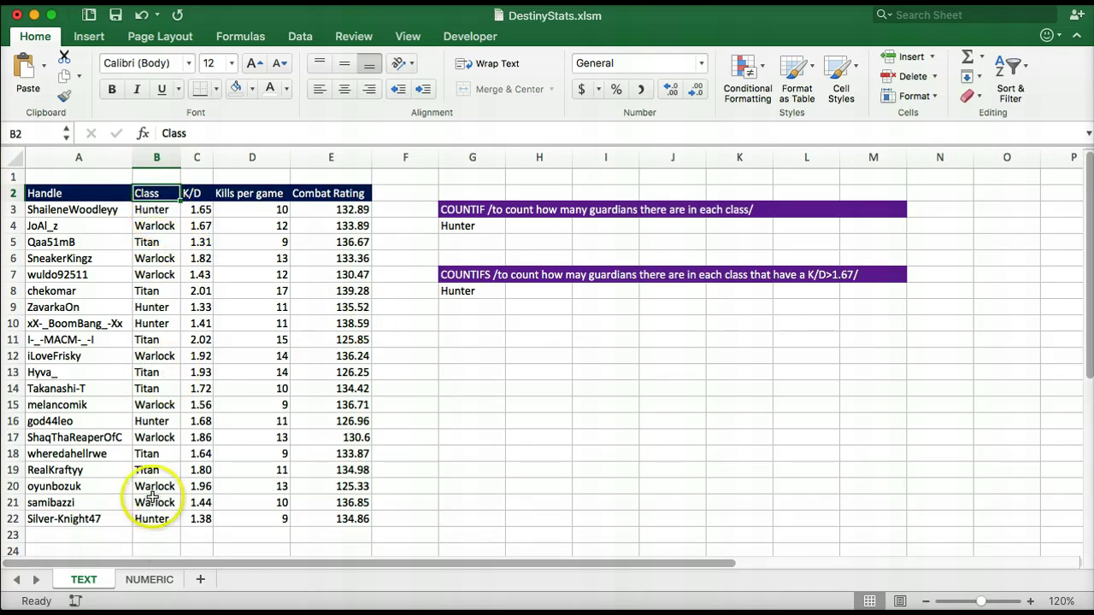
click(539, 225)
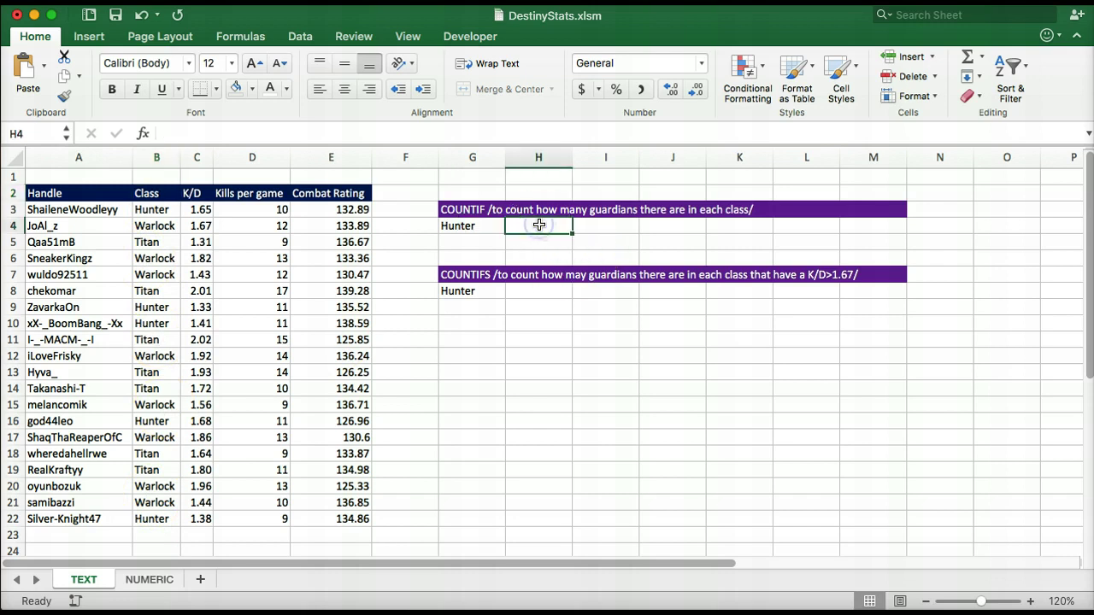
click(470, 226)
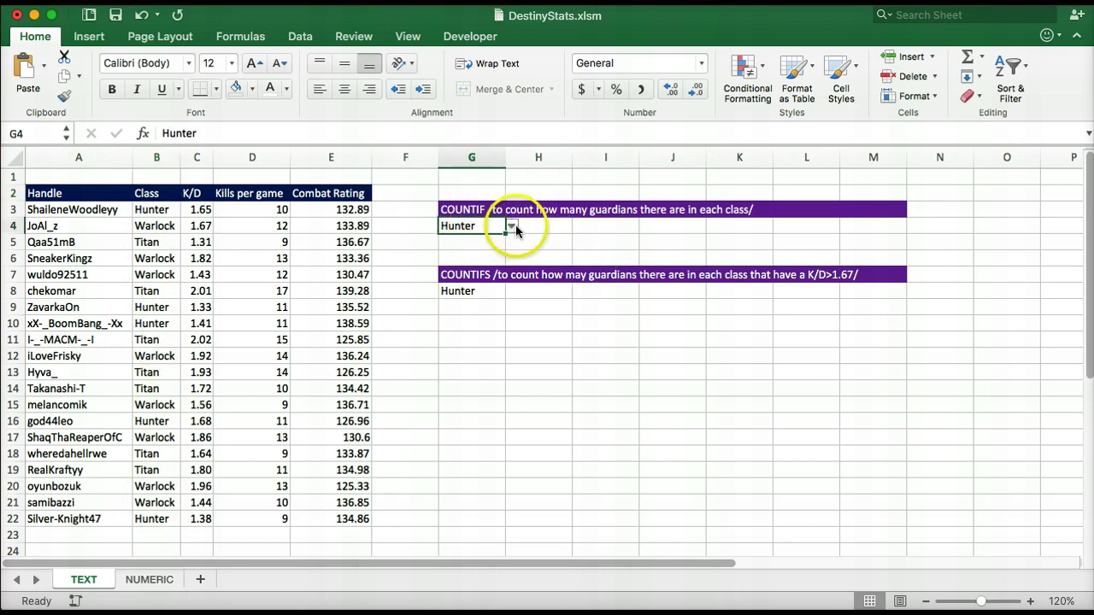
click(512, 226)
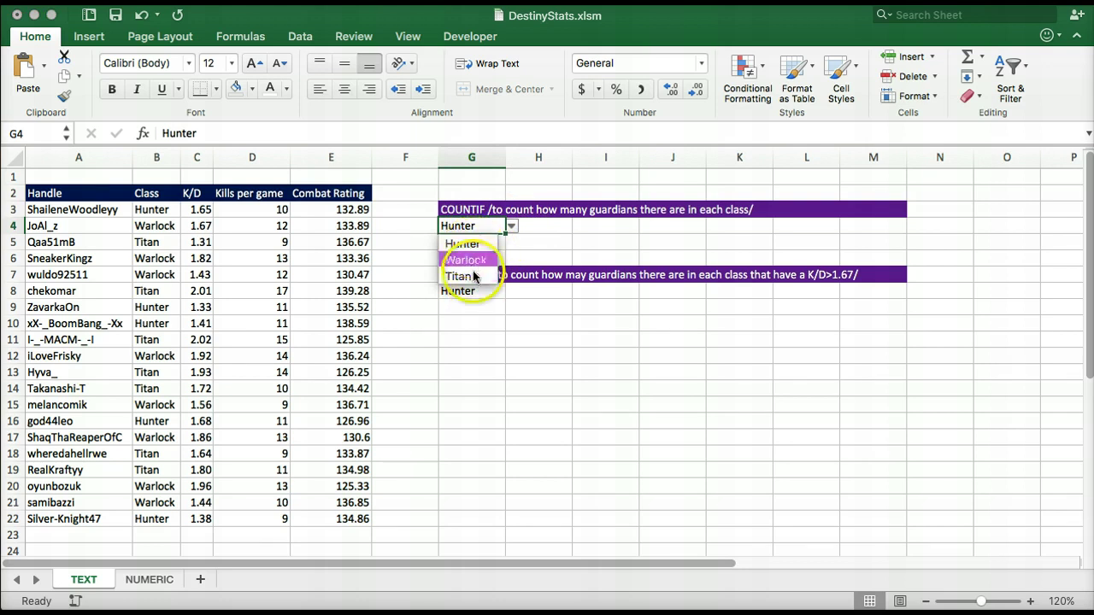
click(540, 225)
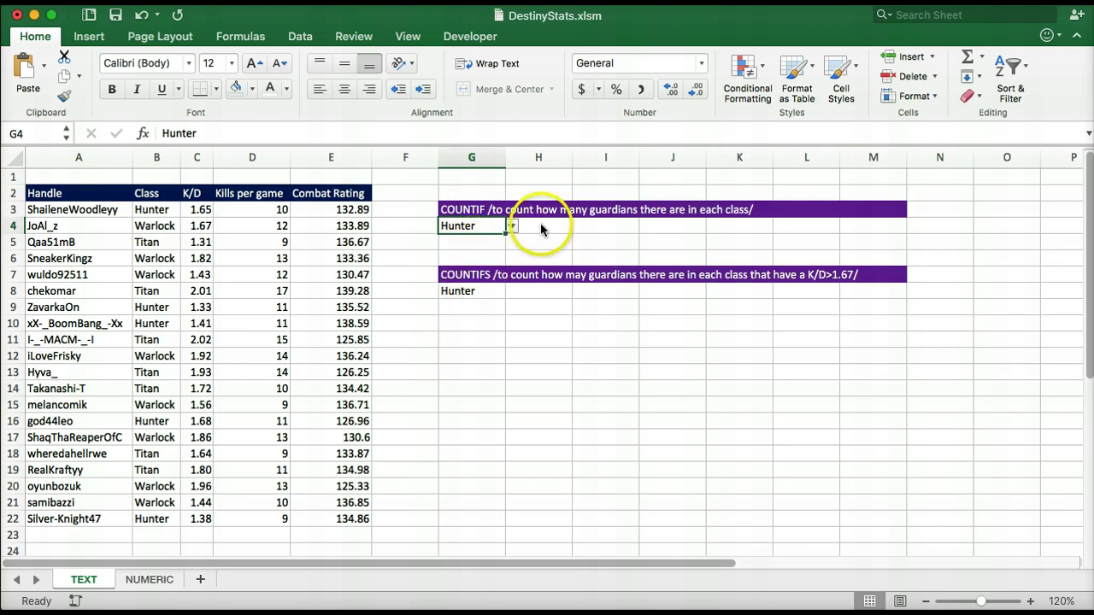
Step: Enter a COUNTIF formula in H4 that counts "Hunter" in the class range B3:B22
click(539, 223)
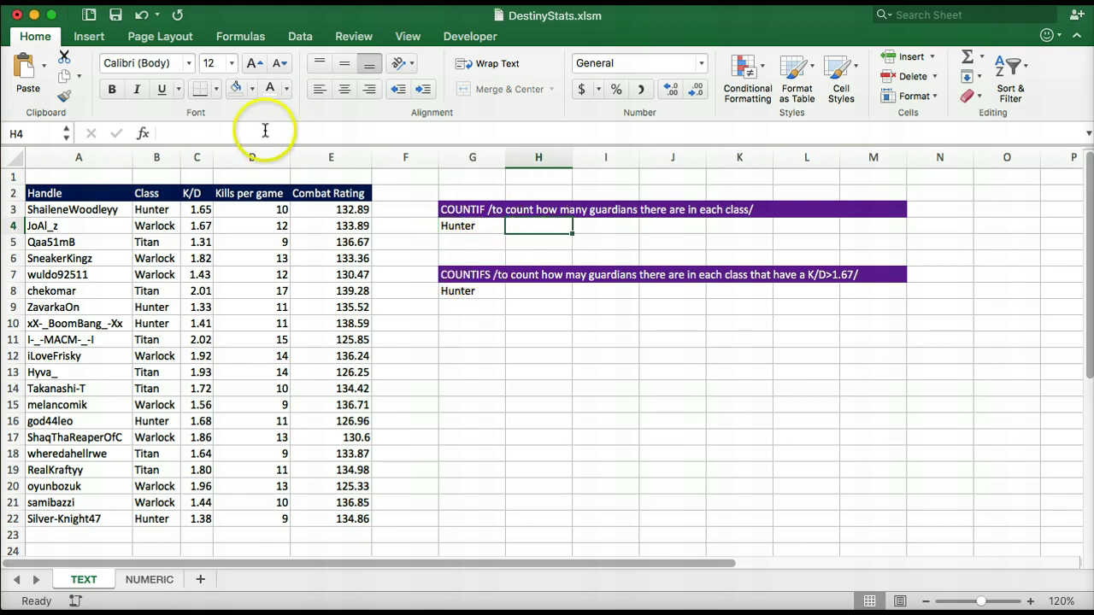
text(=COUNTIF()
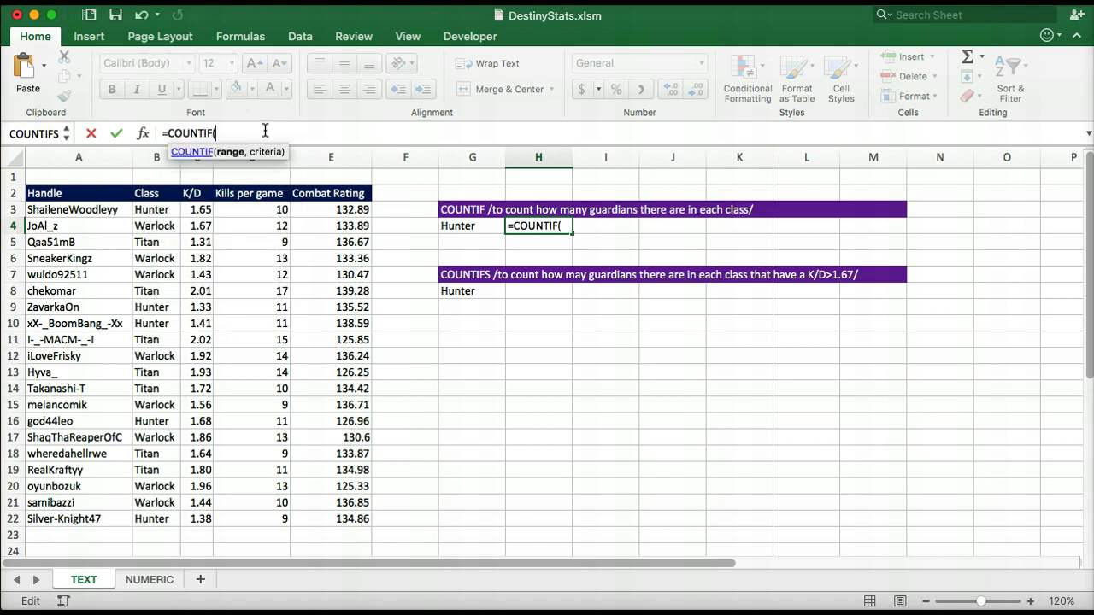
text(B)
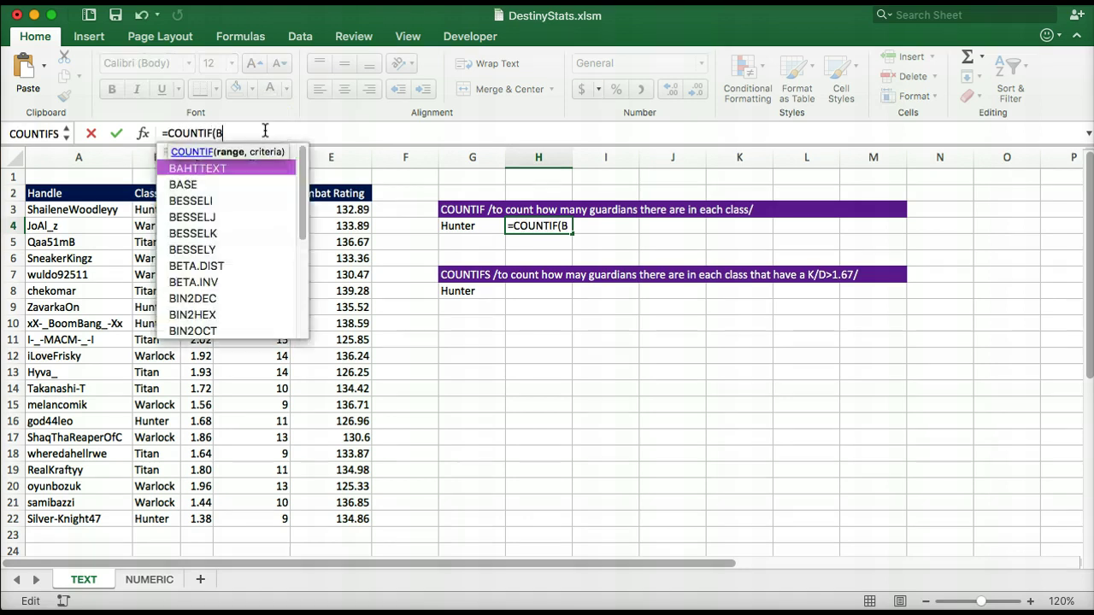
text(3:B22)
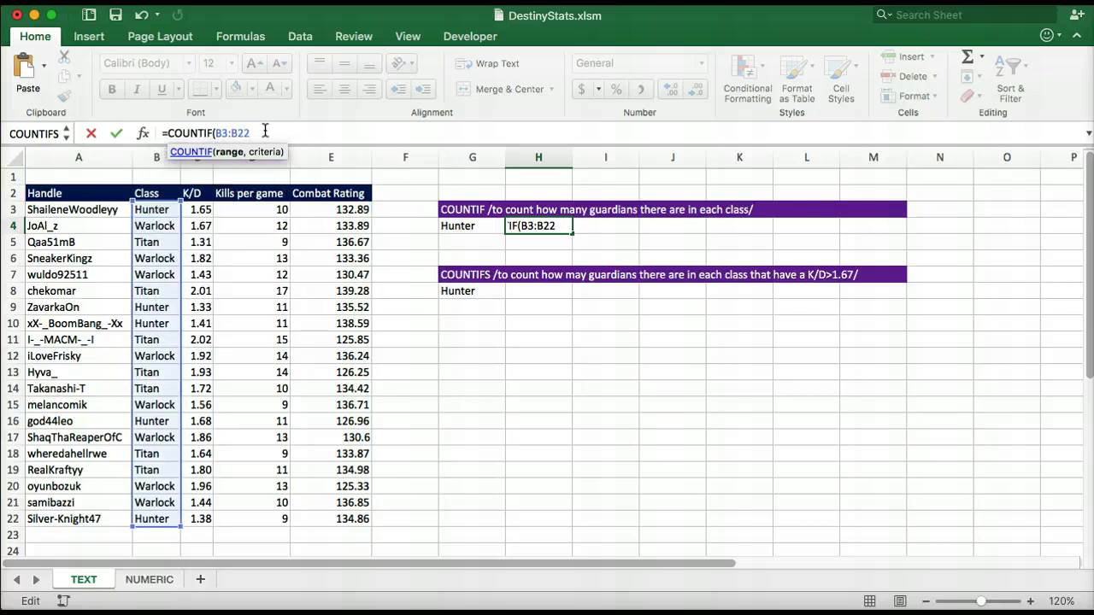
text(, "Hunter")
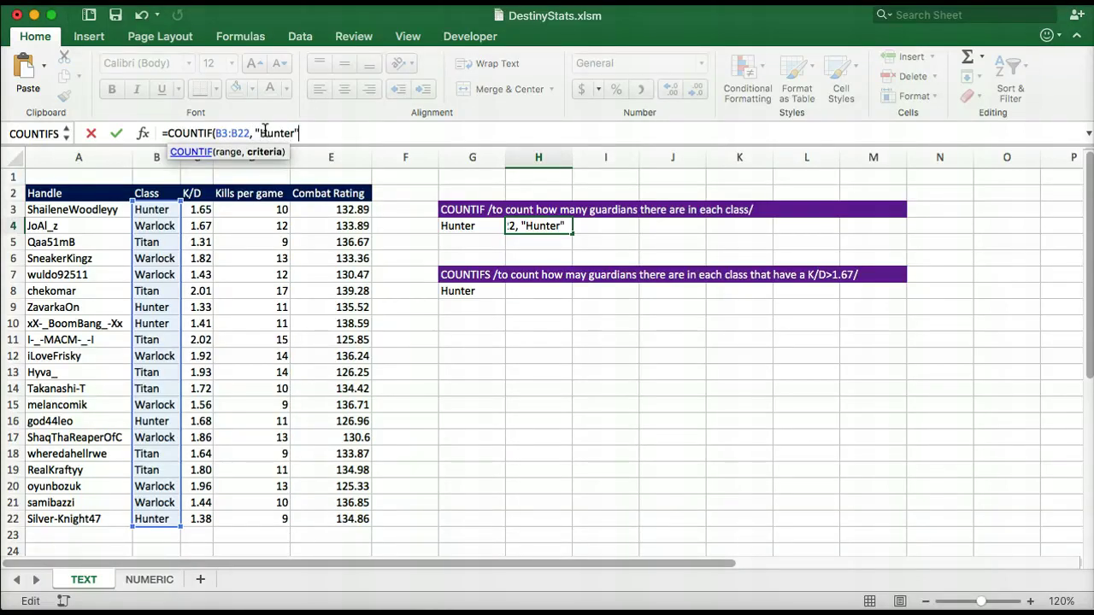
key(Return)
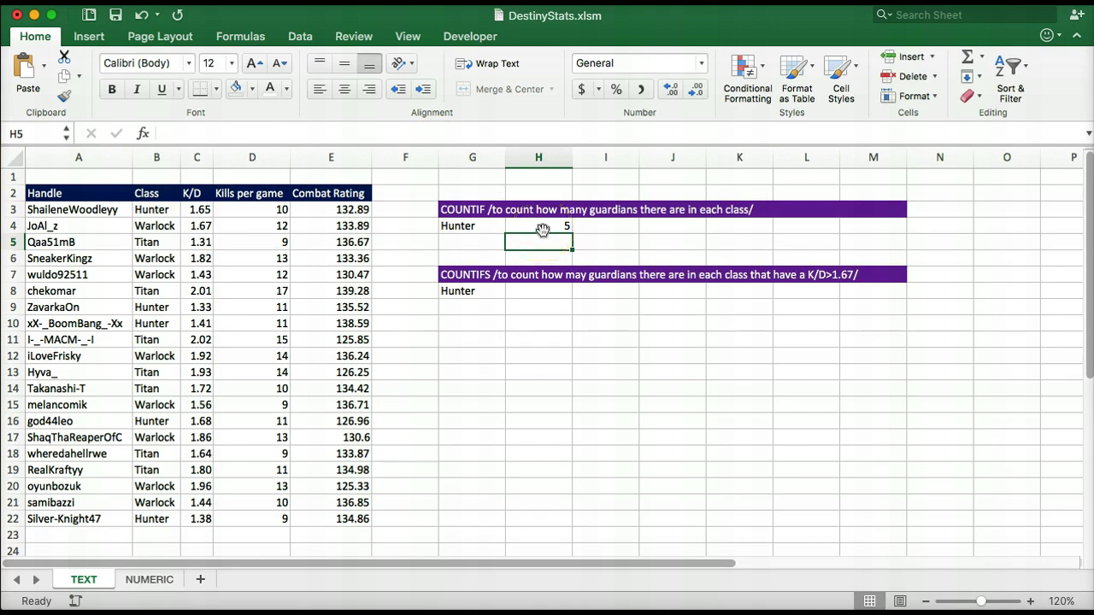
Step: Replace the "Hunter" text criterion in H4's COUNTIF formula with a reference to cell G4
click(541, 227)
click(298, 132)
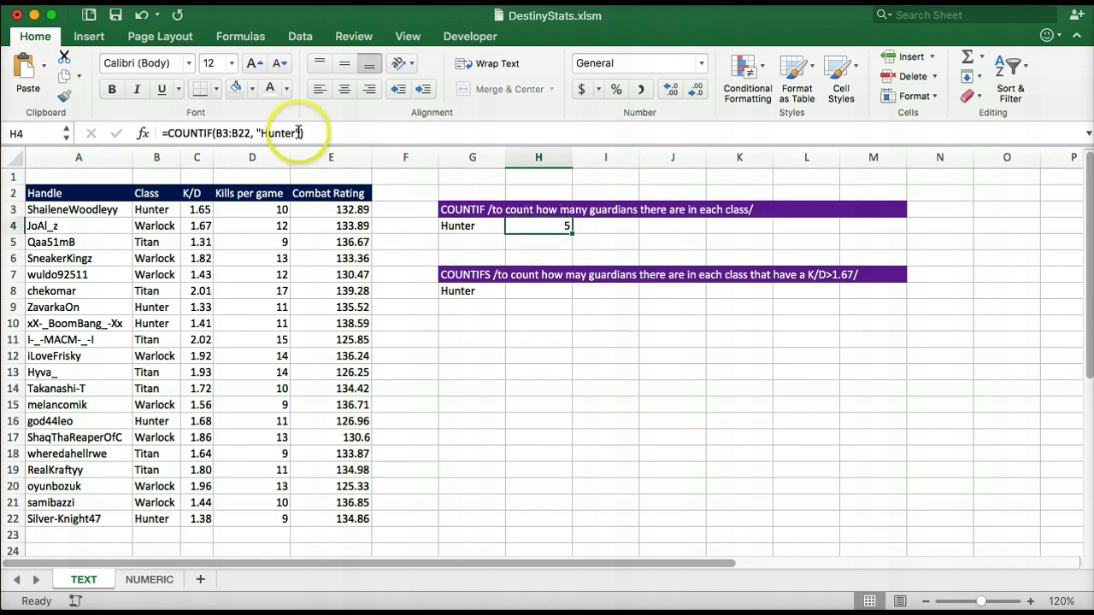
key(BackSpace)
key(BackSpace)
key(BackSpace)
key(BackSpace)
key(BackSpace)
key(BackSpace)
key(BackSpace)
key(BackSpace)
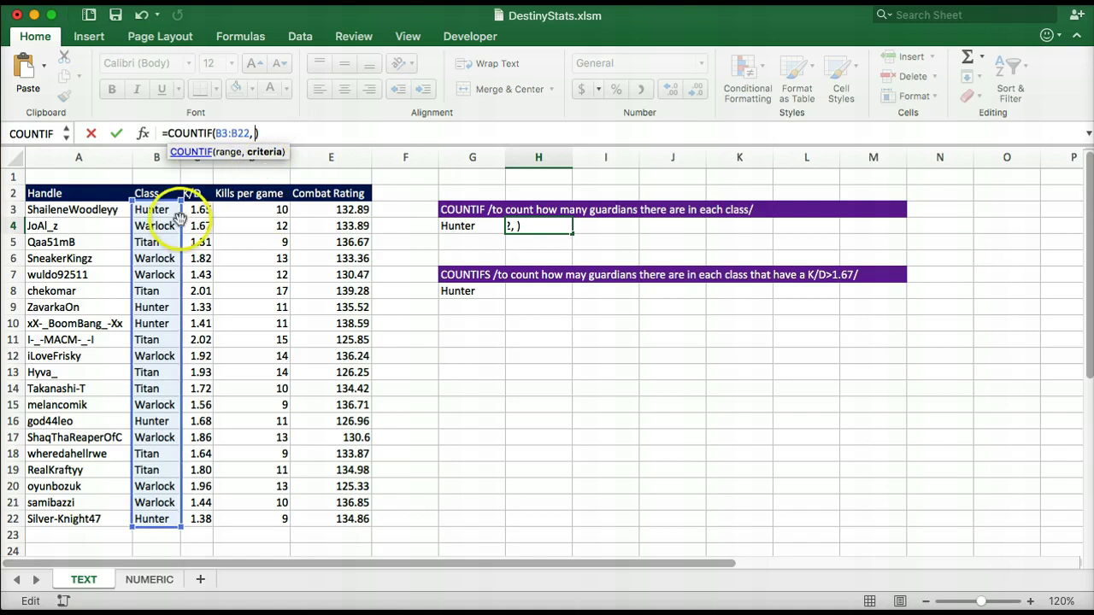
click(502, 210)
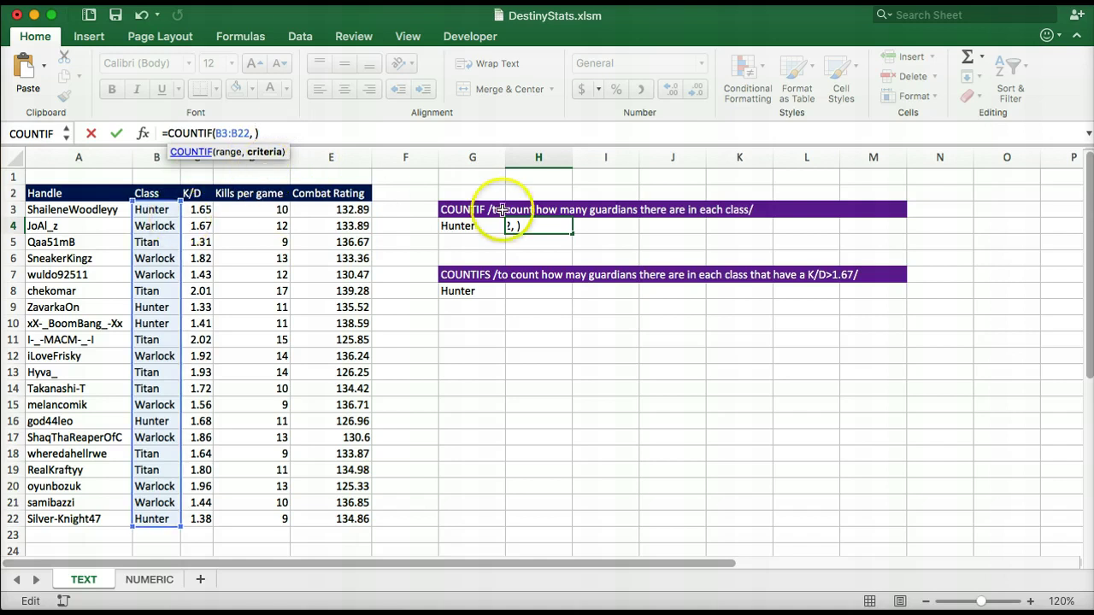
click(464, 229)
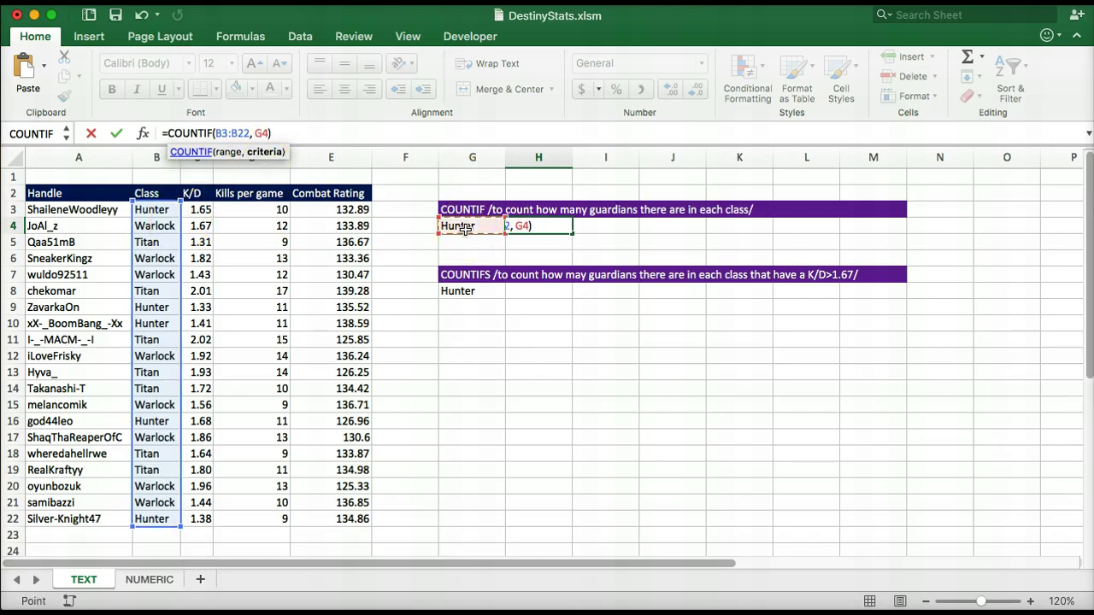
key(Return)
Step: Test the COUNTIF formula by setting the class in G4 to Warlock and finally to Titan
click(486, 224)
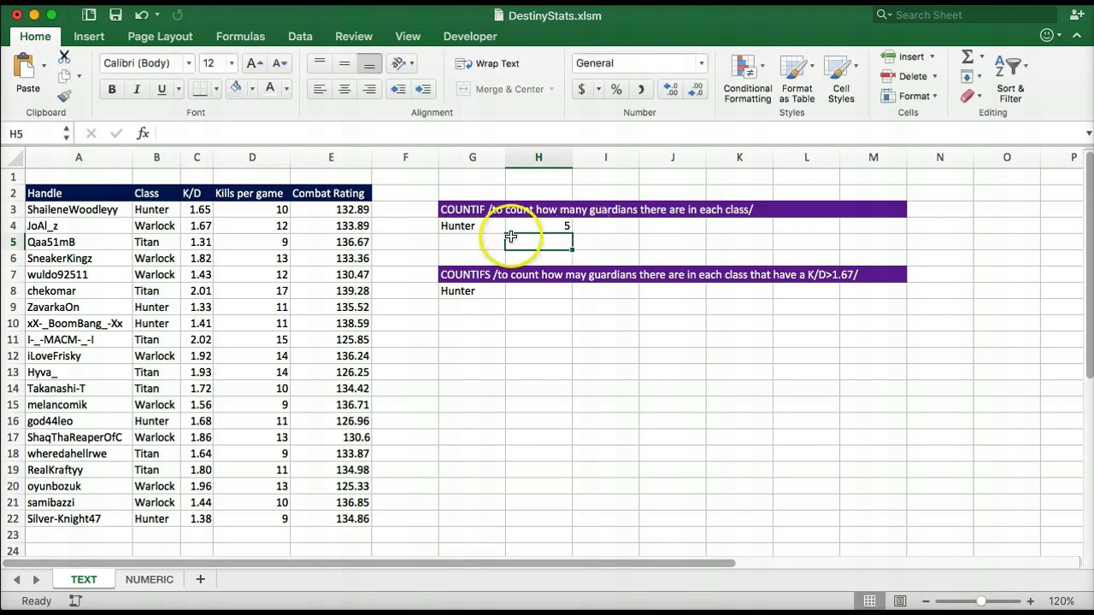
click(511, 225)
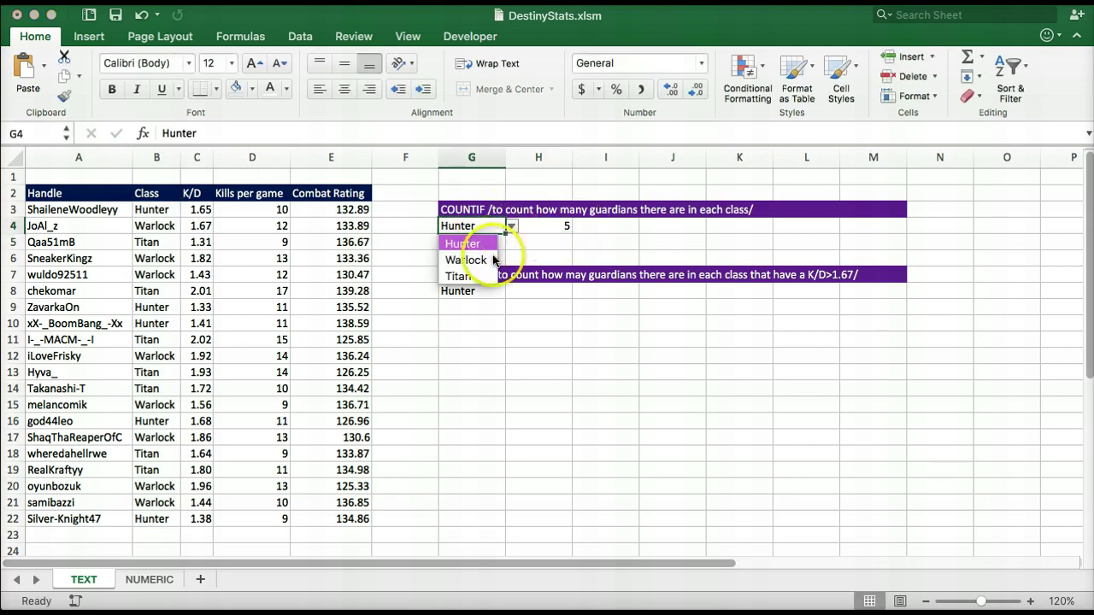
click(483, 255)
click(511, 226)
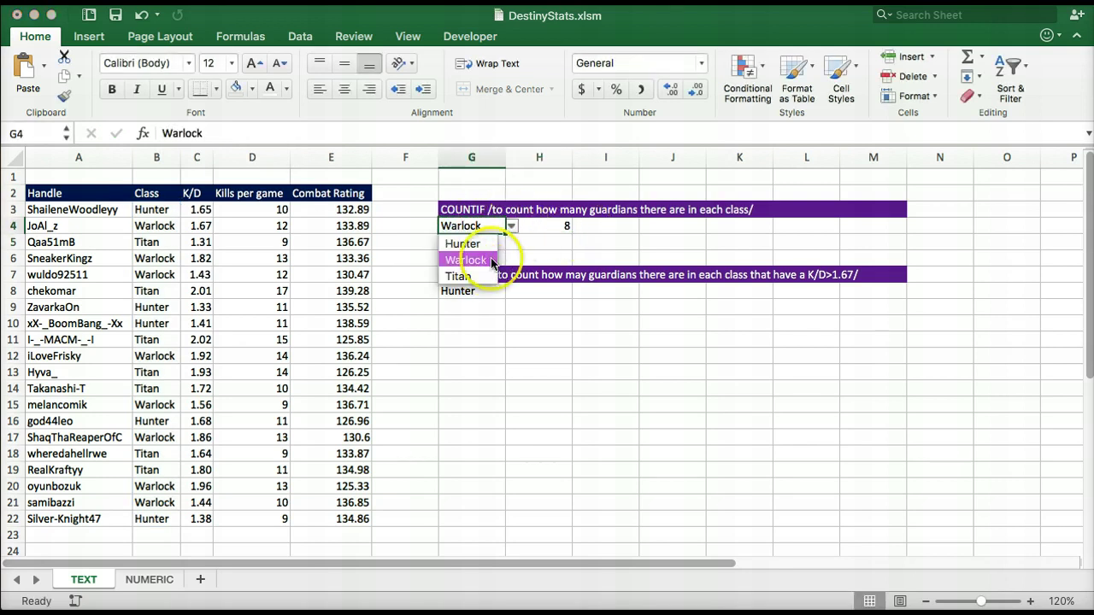
click(466, 276)
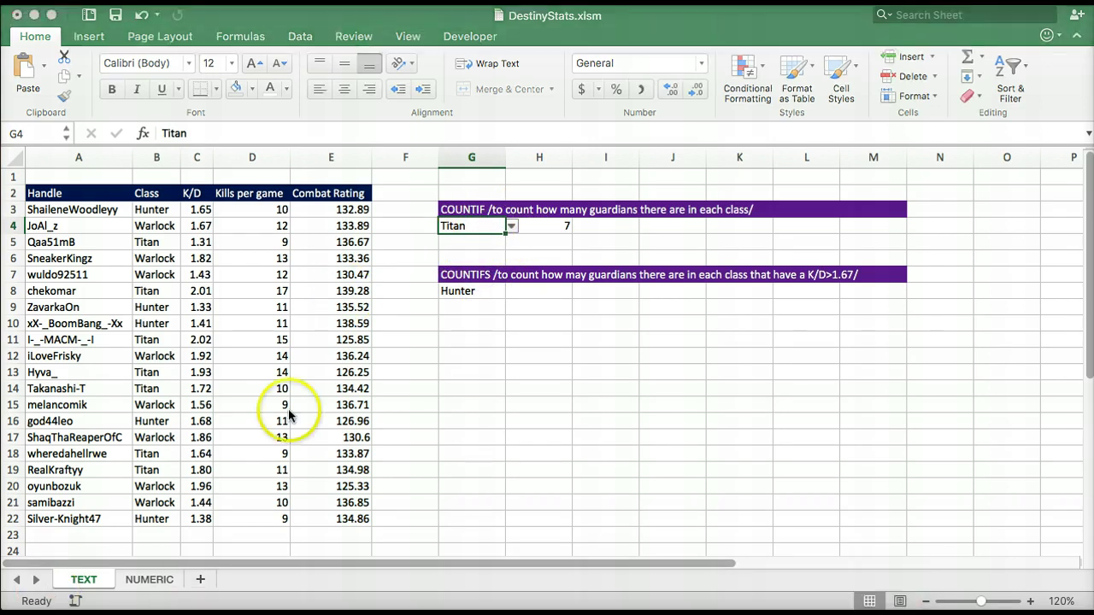
Step: Start a COUNTIFS formula in H8 with B3:B22 as the first criteria range and G8 as its criterion
click(523, 289)
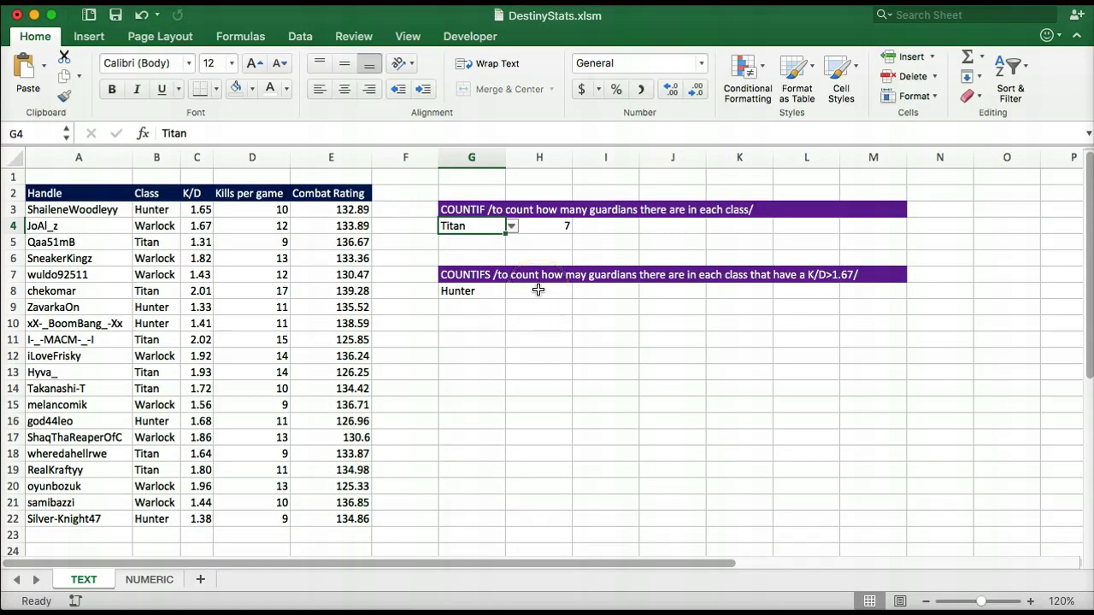
click(539, 291)
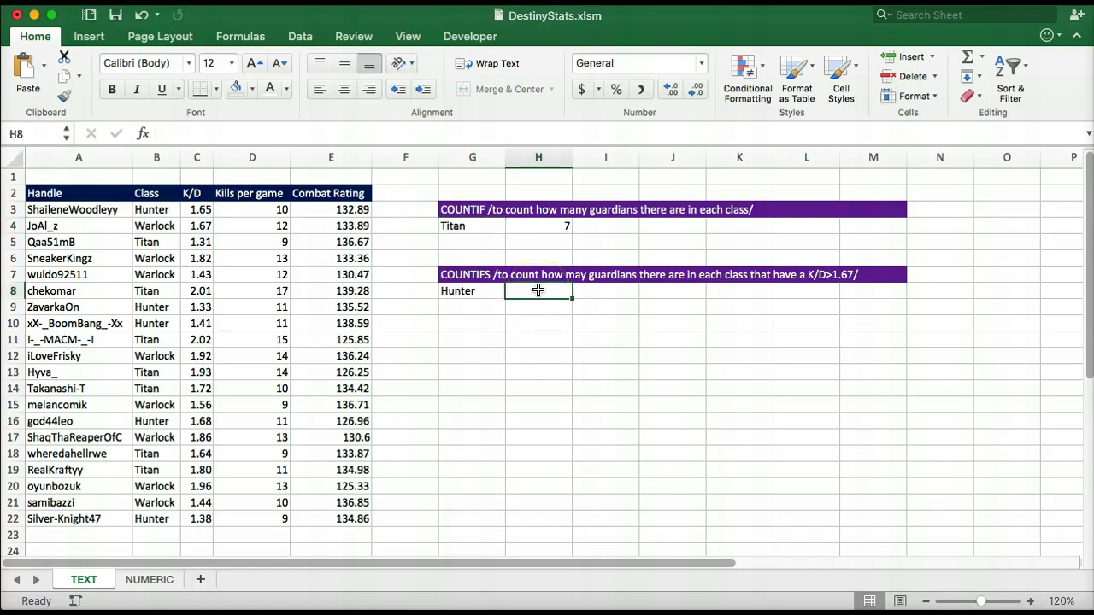
click(225, 135)
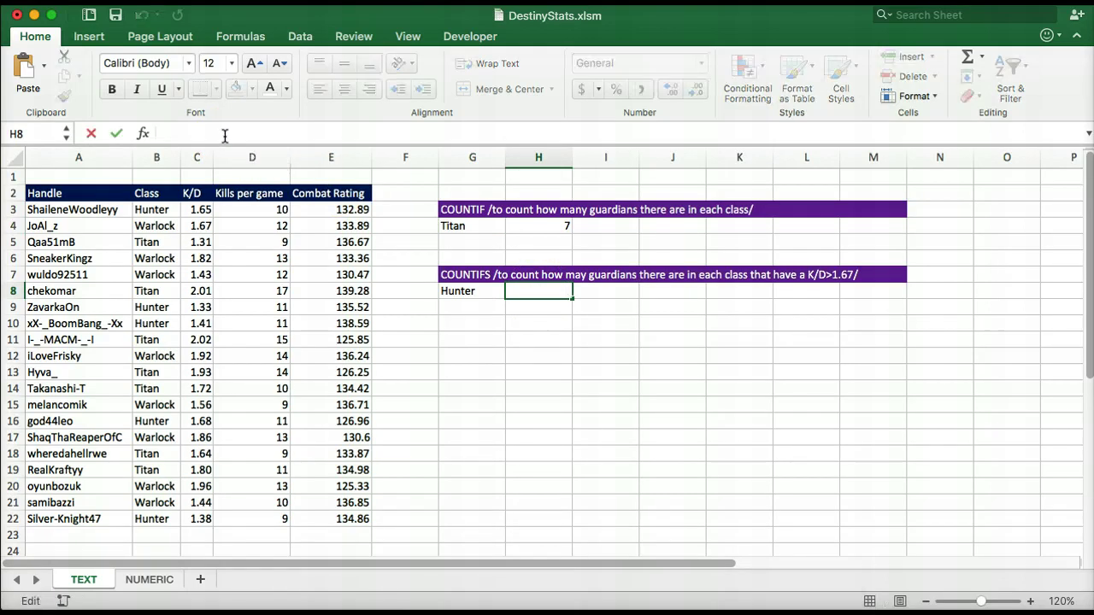
text(=CO)
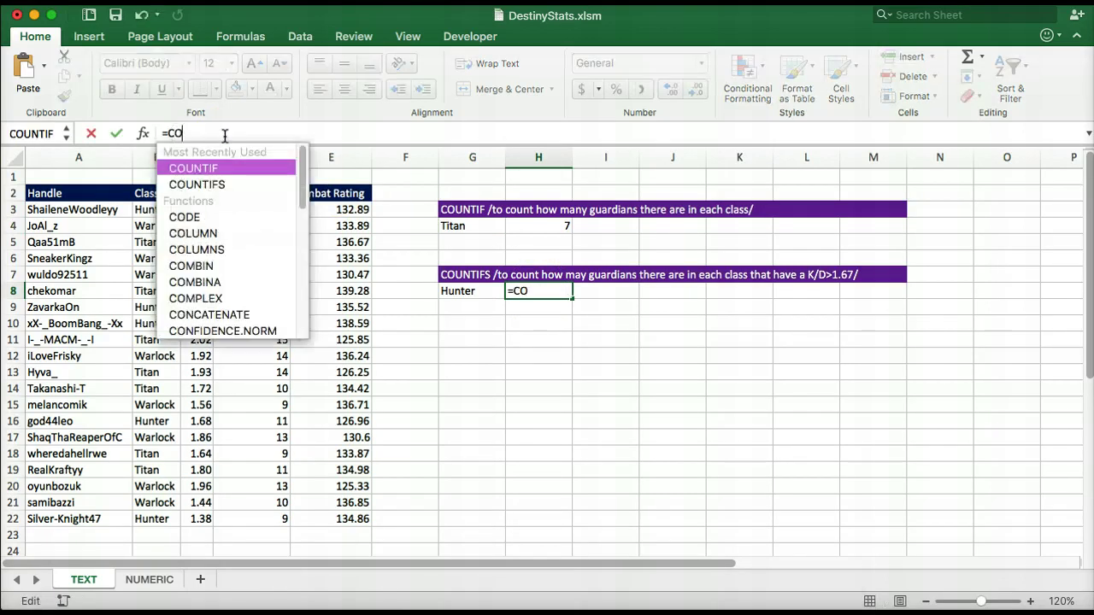
text(UNTIFS()
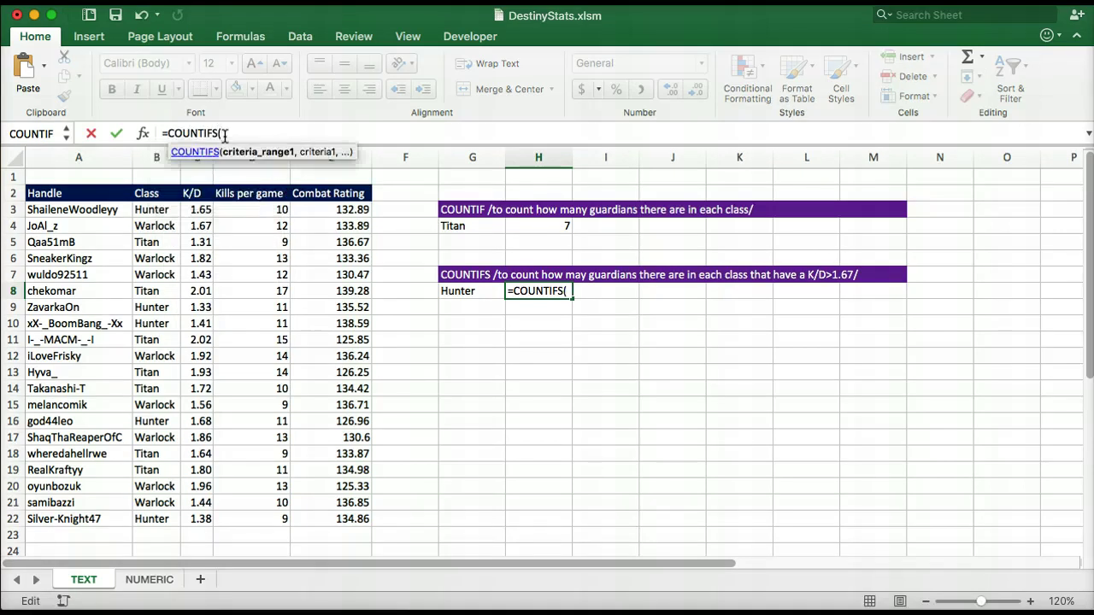
text(B3)
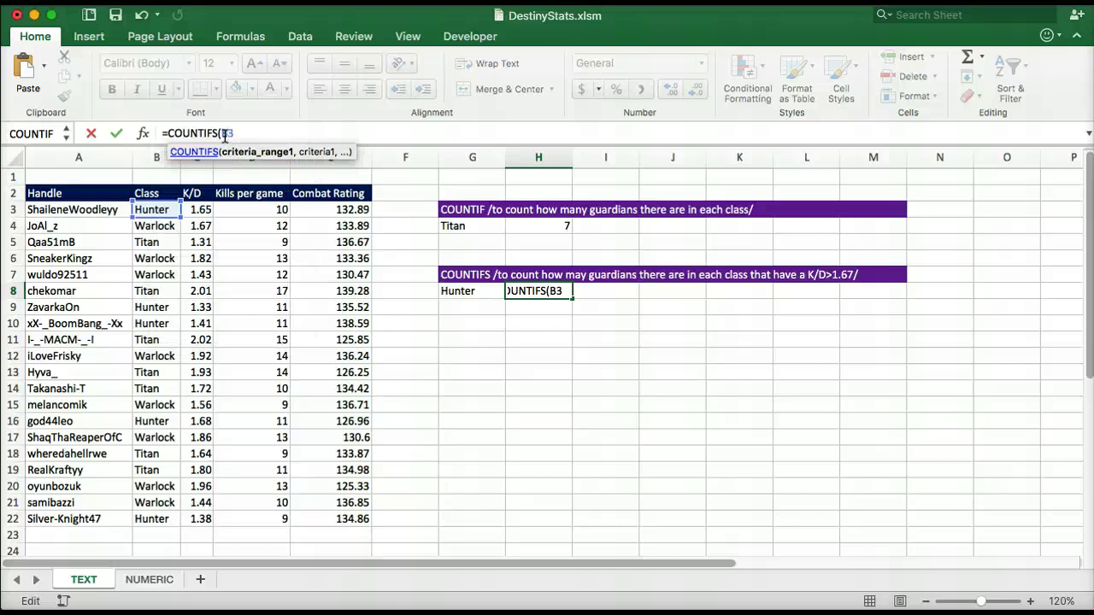
text(:B22)
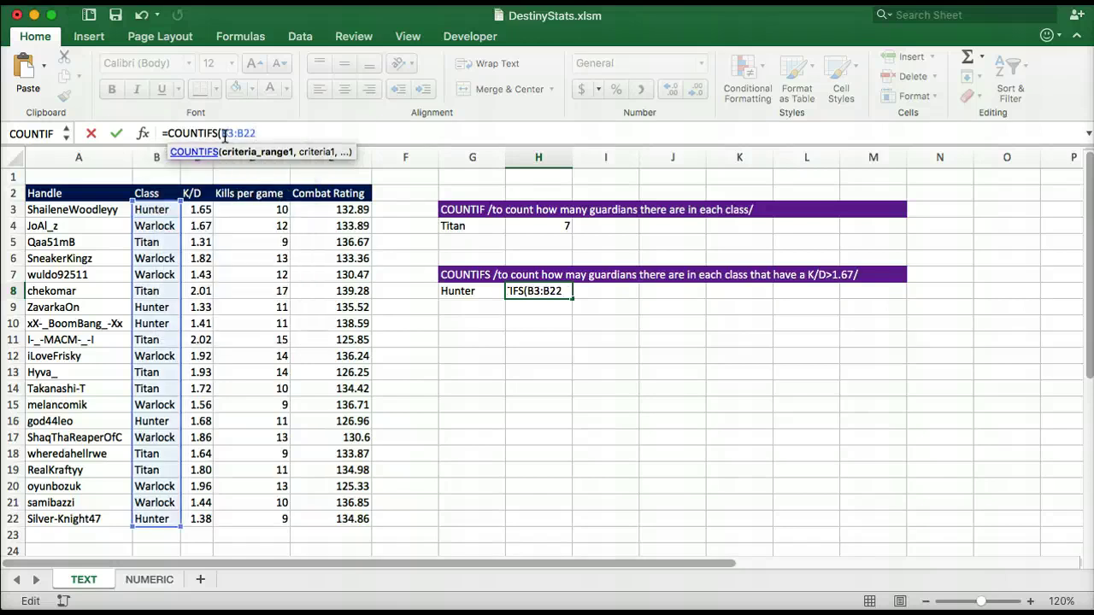
text(,)
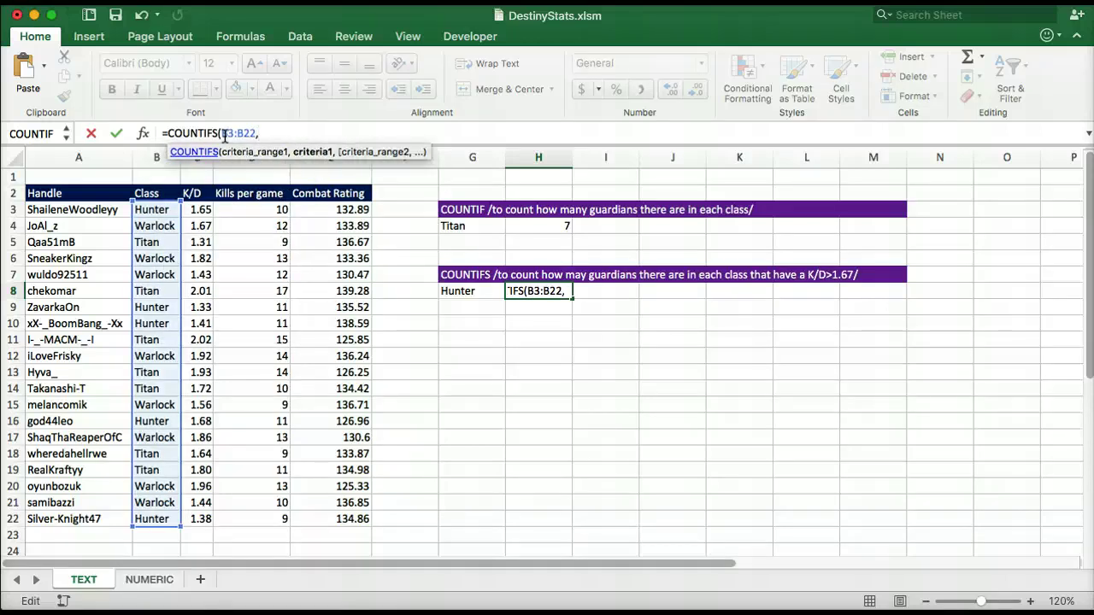
click(468, 292)
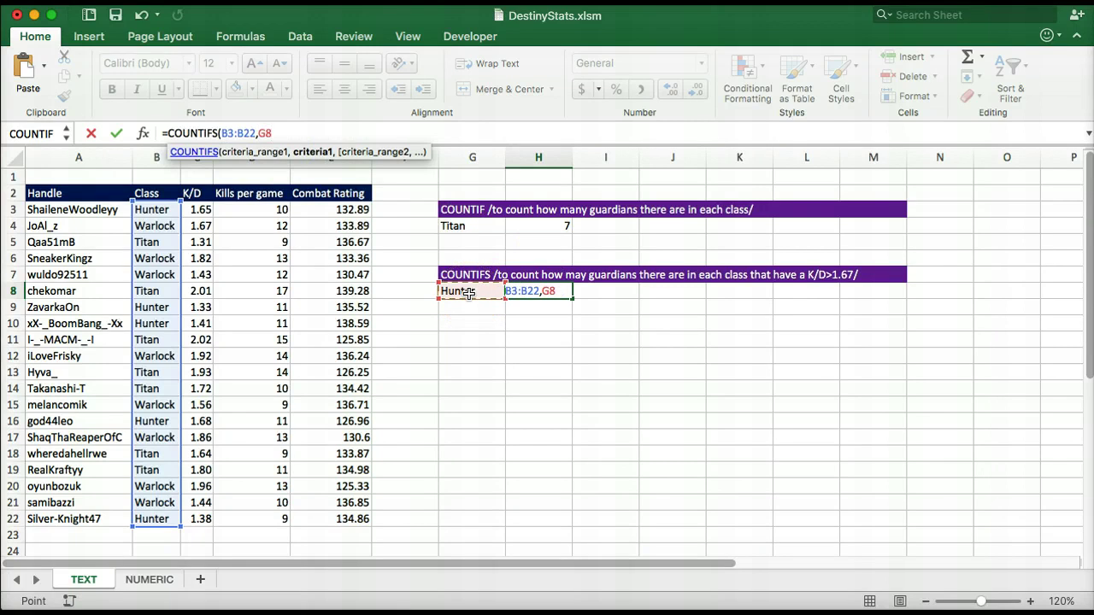
Step: Complete H8's COUNTIFS formula with C3:C22 as the second criteria range and ">=1.67" as its criterion
text(,)
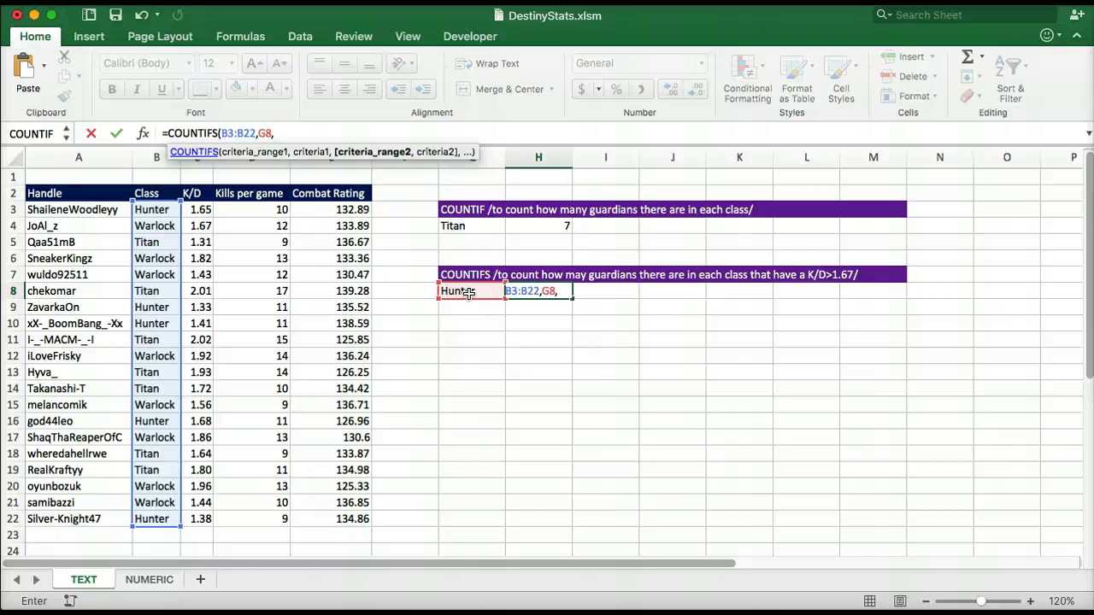
text(C)
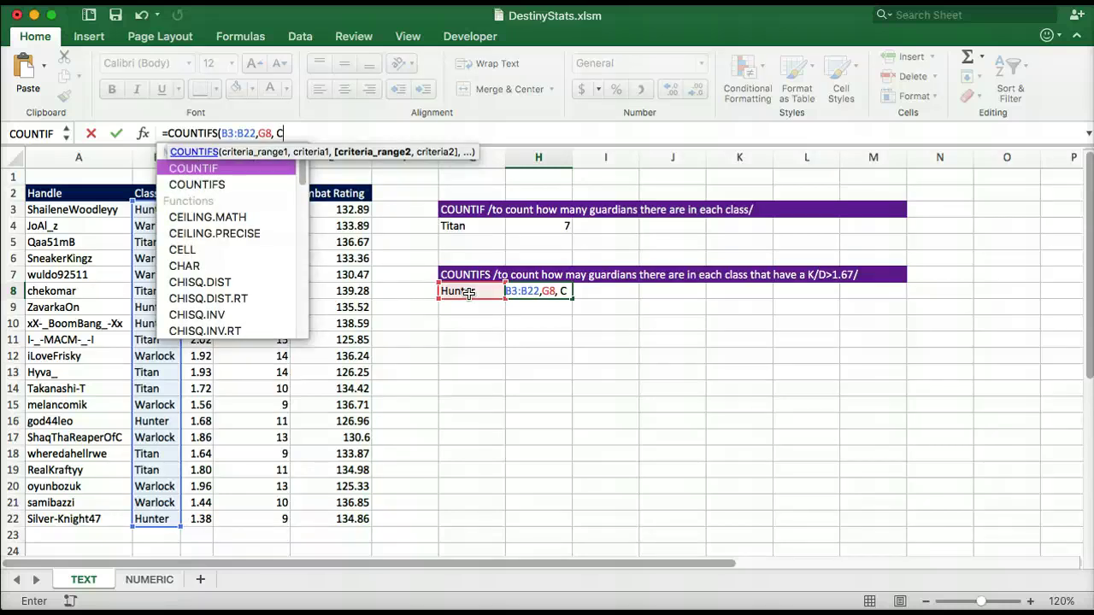
text(3:)
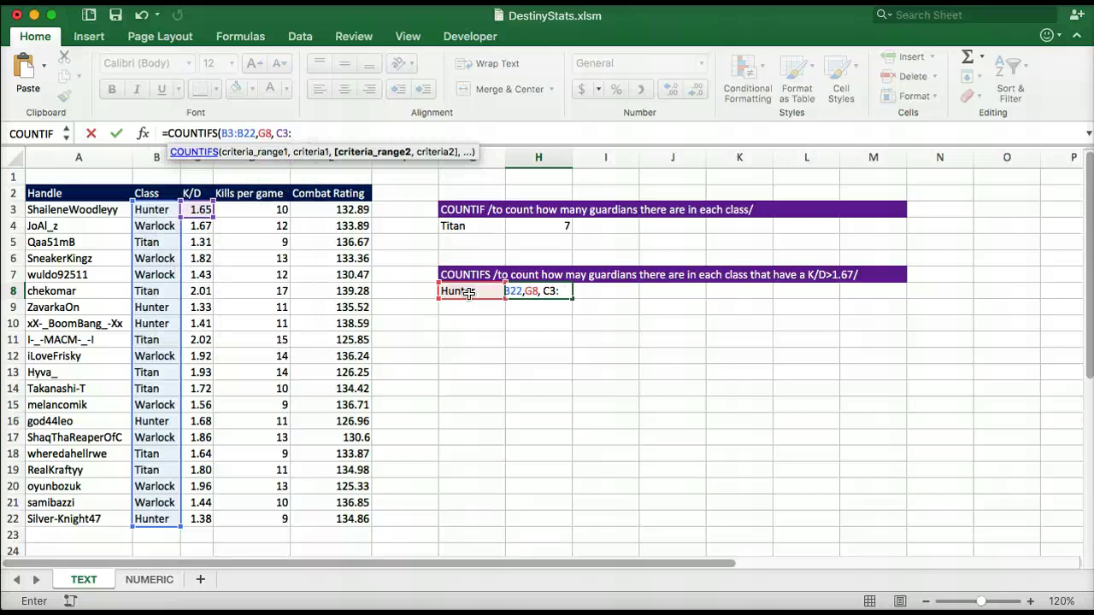
text(C22)
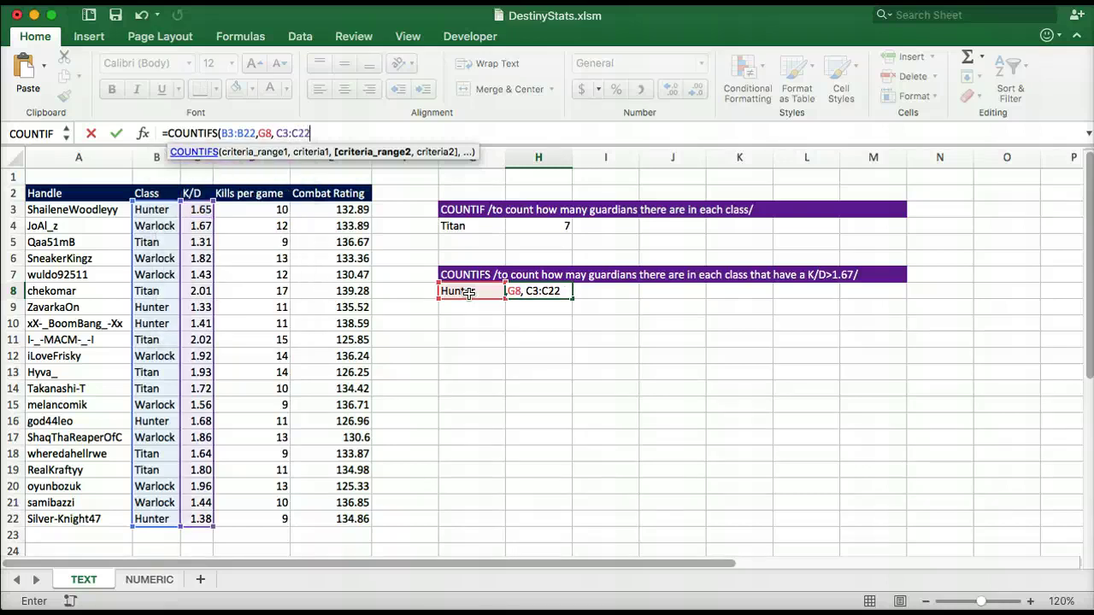
text(,)
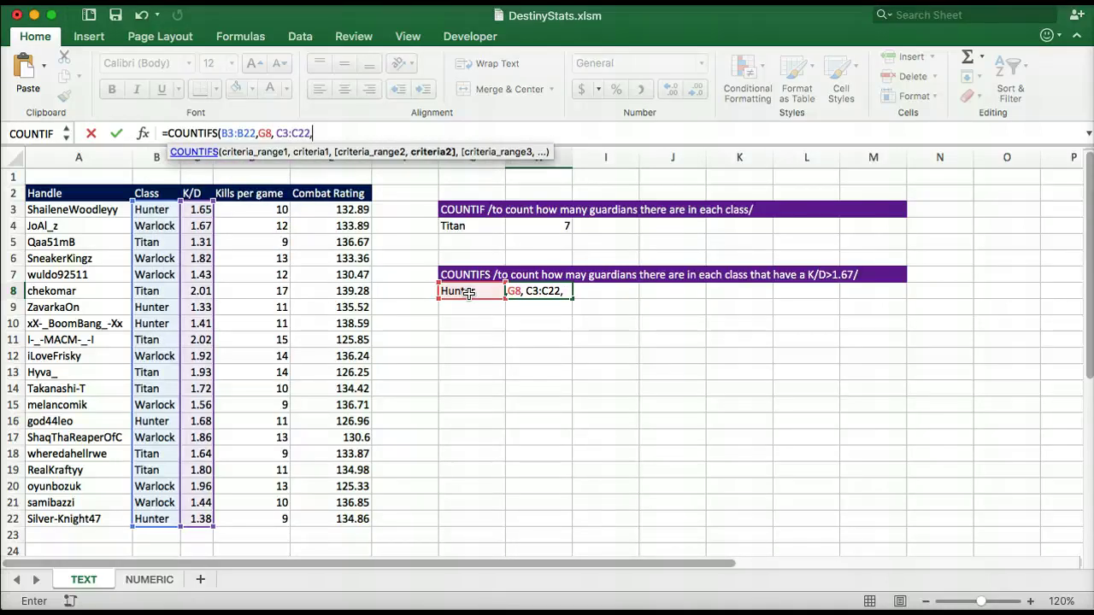
text( ">=1.67)
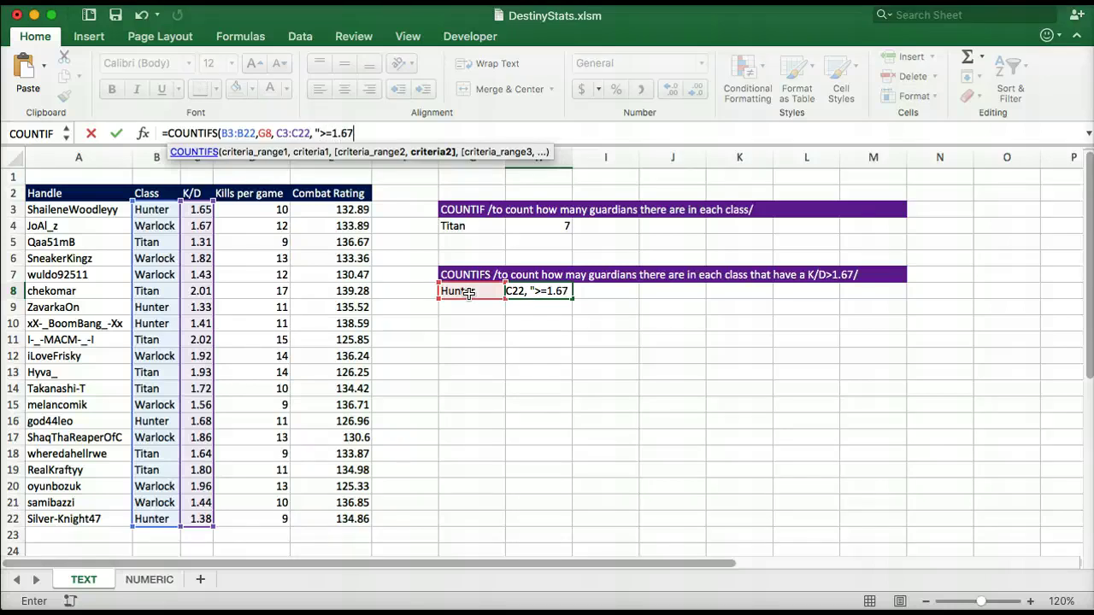
text("))
key(Return)
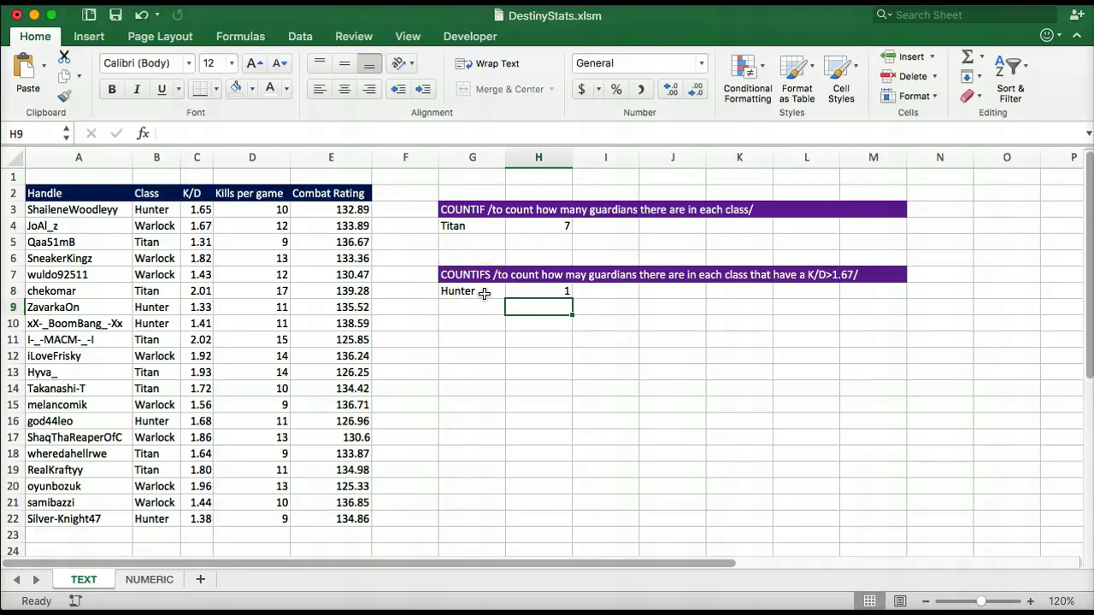
Step: Test the COUNTIFS formula by setting the class in G8 to Warlock and finally to Titan, and view H8's formula
click(483, 293)
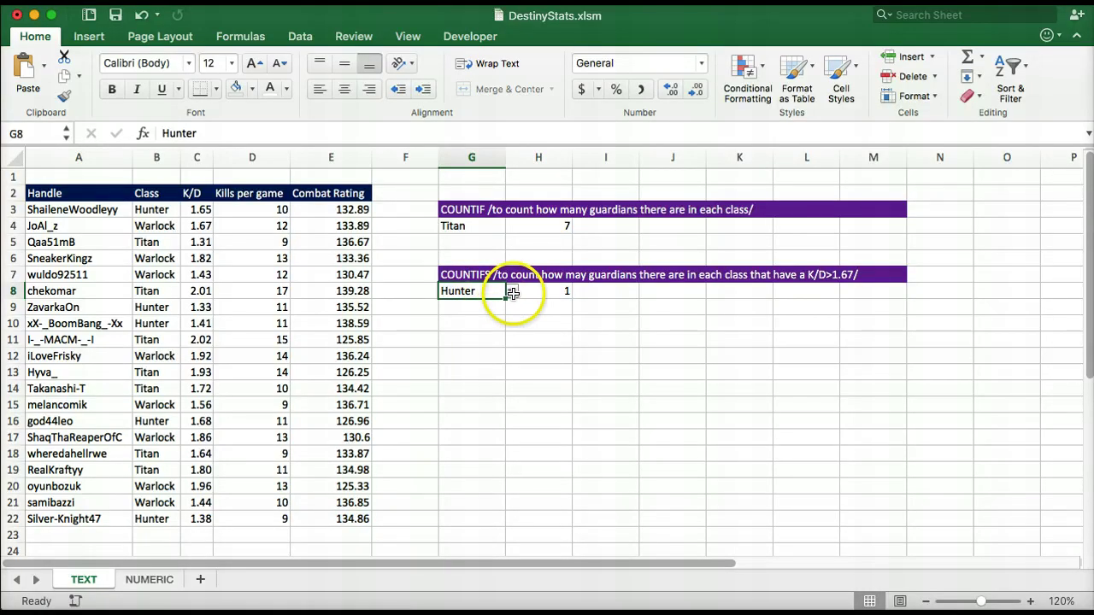
click(511, 291)
click(483, 322)
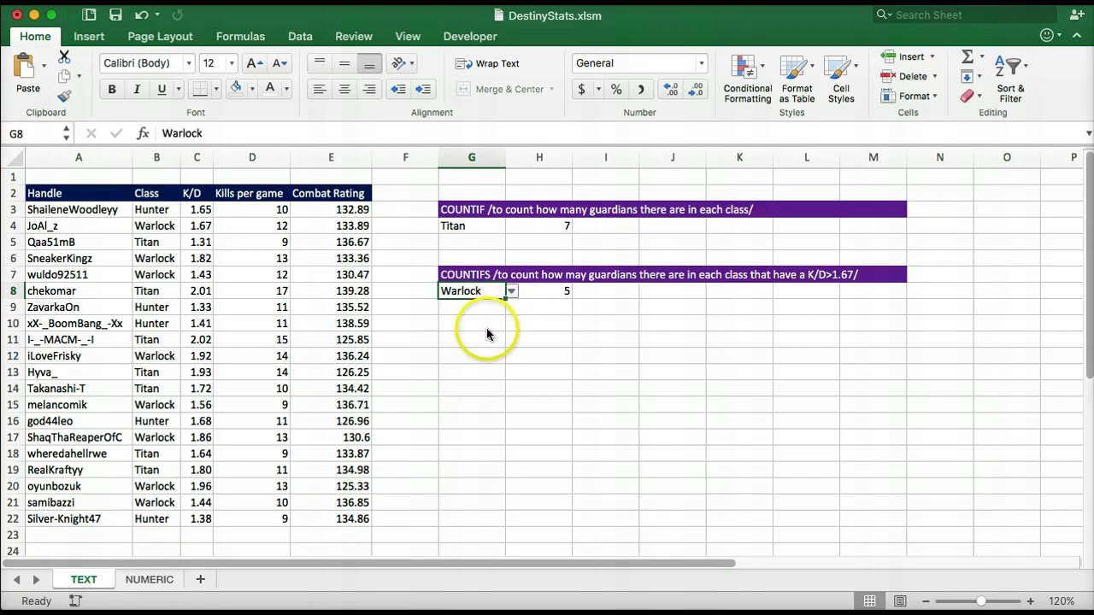
click(511, 291)
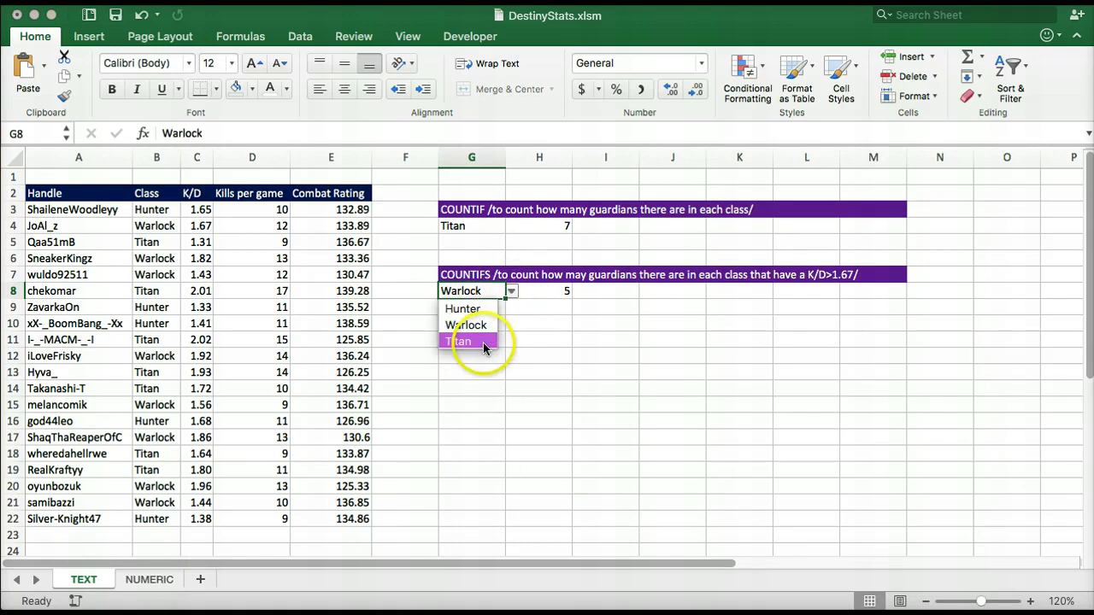
click(484, 343)
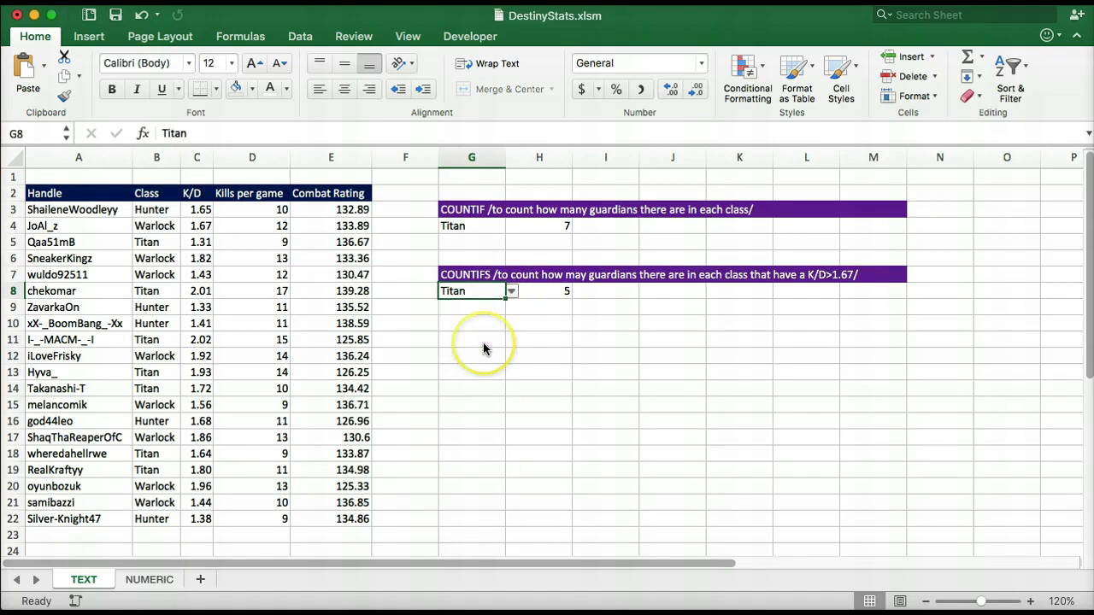
click(557, 297)
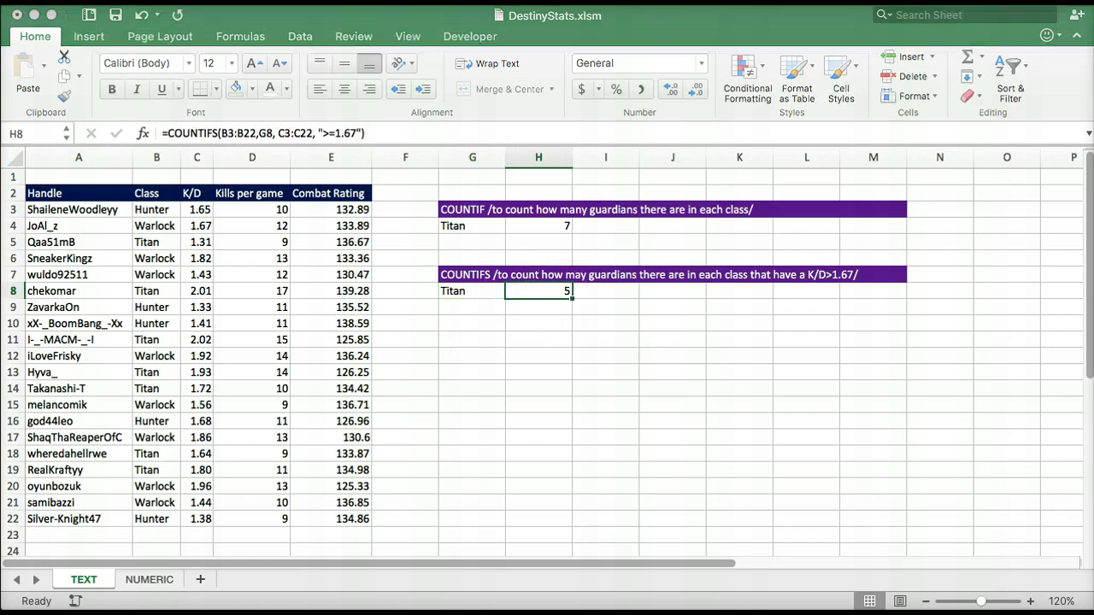
Step: Open the NUMERIC sheet and examine the kills per game in D4, D6, D8 and D11 against the K/D criterion in G4
click(151, 581)
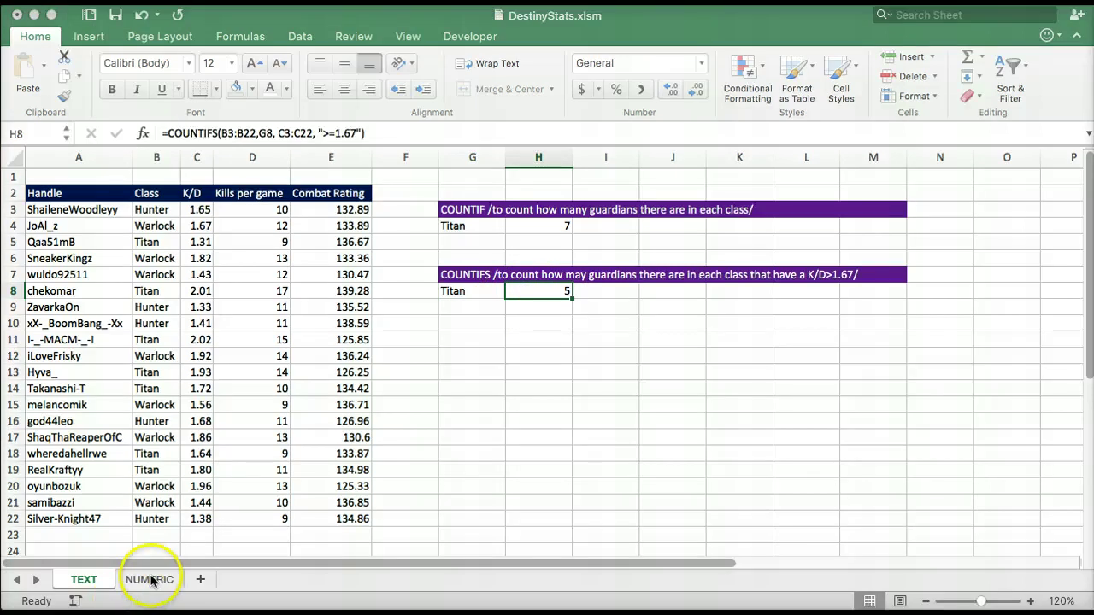
click(151, 581)
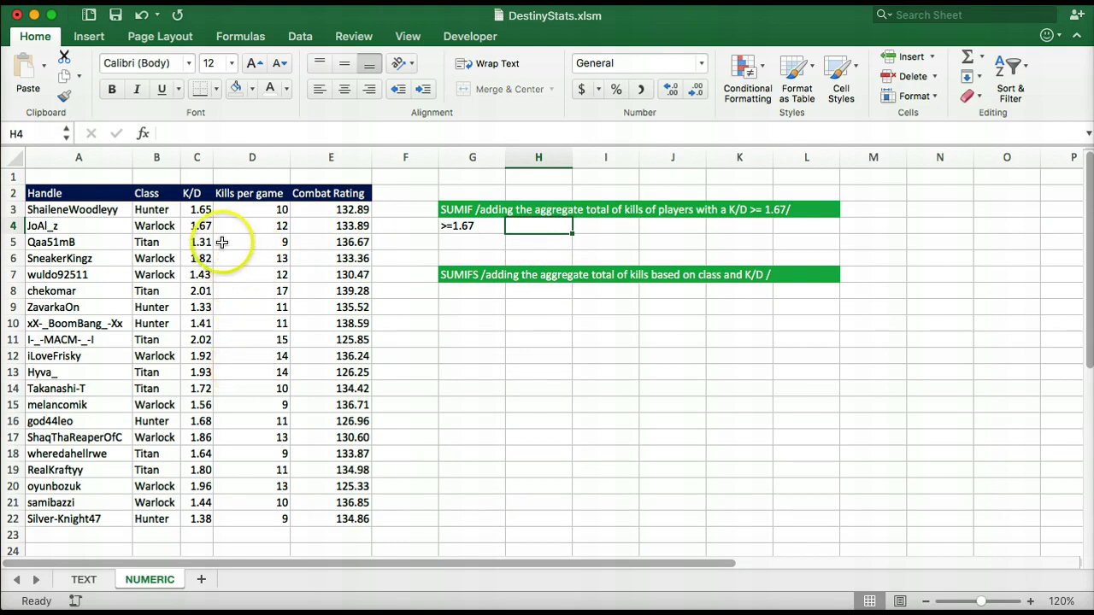
click(255, 225)
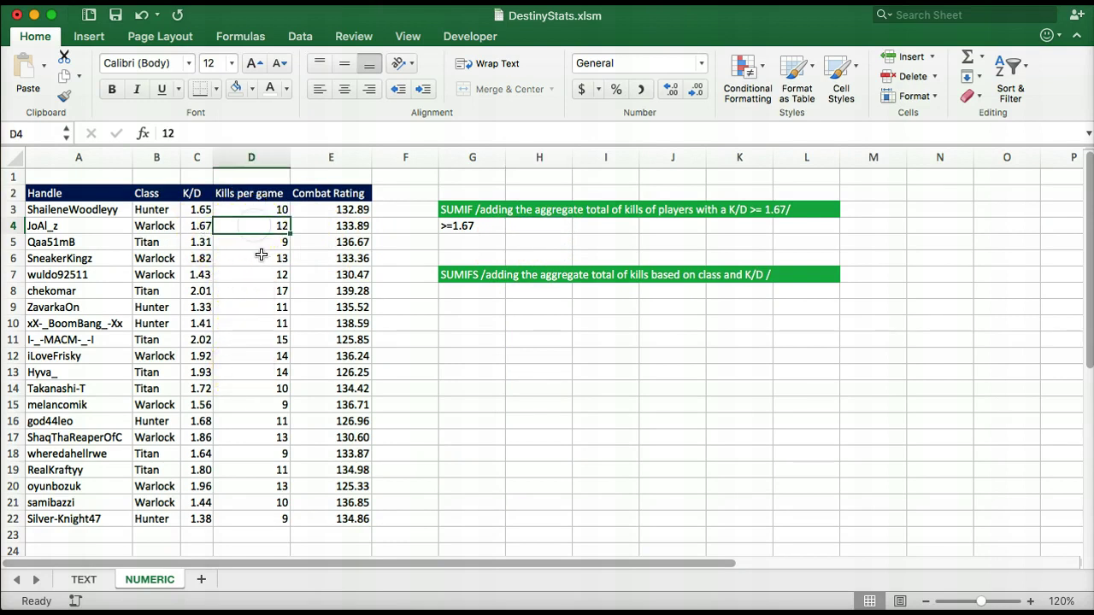
super+click(261, 257)
super+click(256, 290)
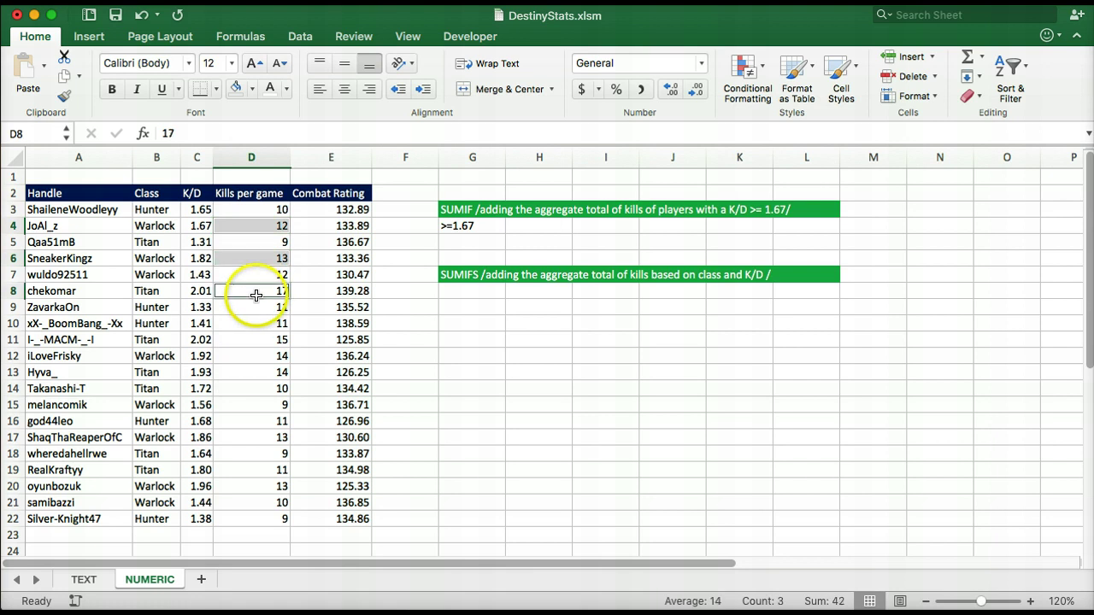
super+click(247, 340)
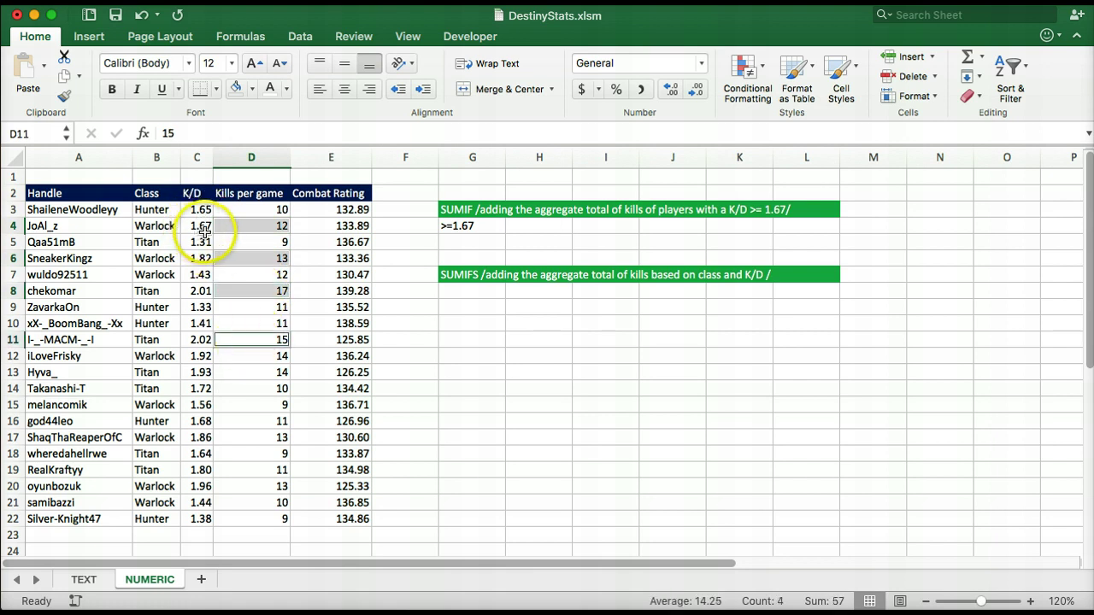
click(565, 227)
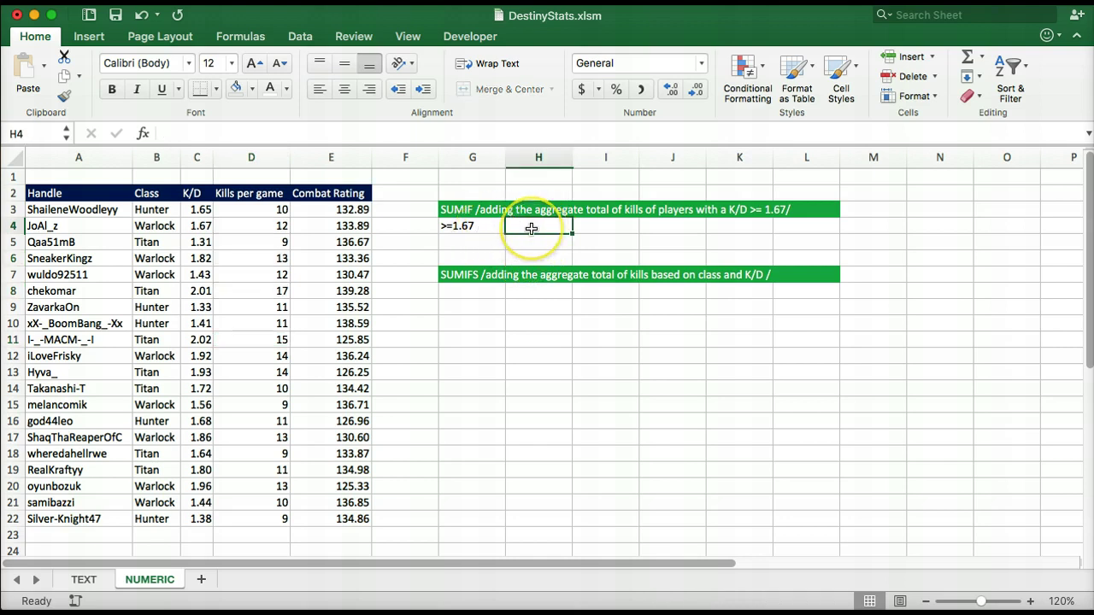
click(471, 227)
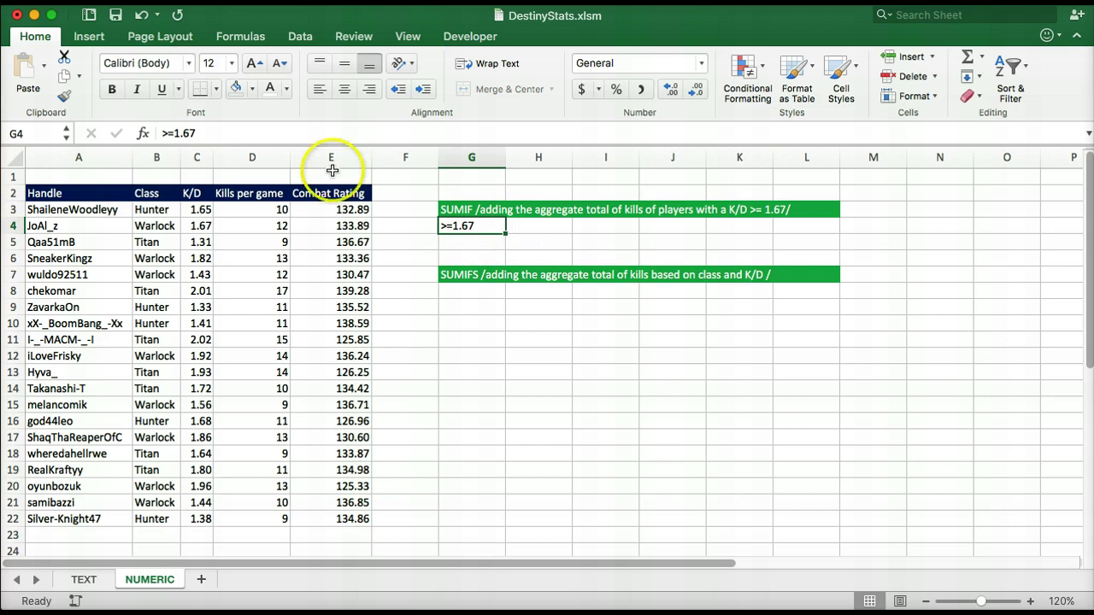
Step: Start a SUMIF formula in H4 with the K/D values C3:C22 as its range
click(539, 225)
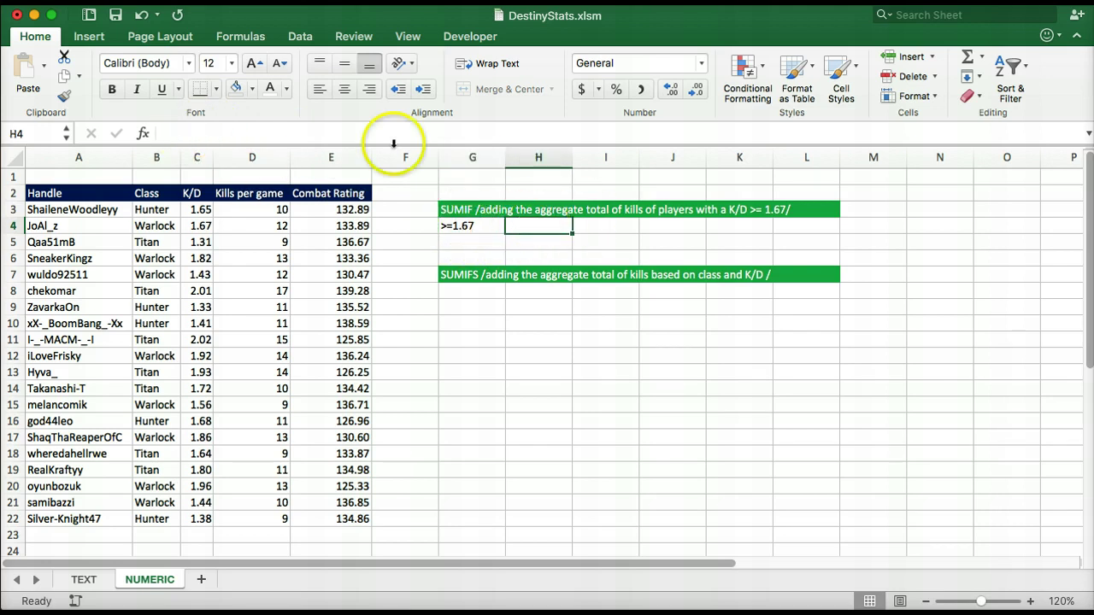
click(287, 129)
text(=)
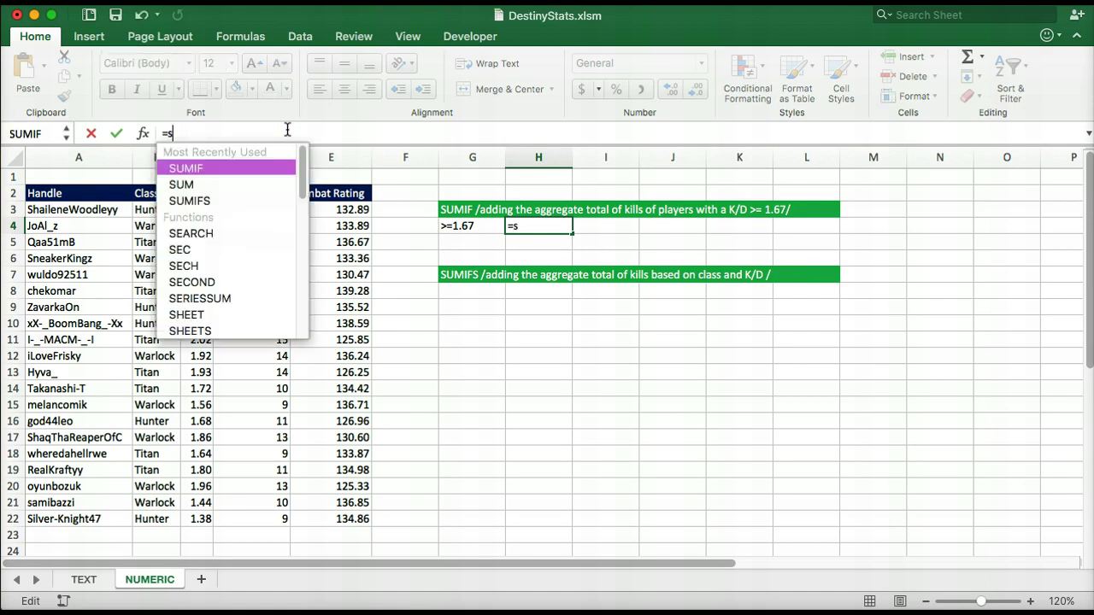
text(SUMI)
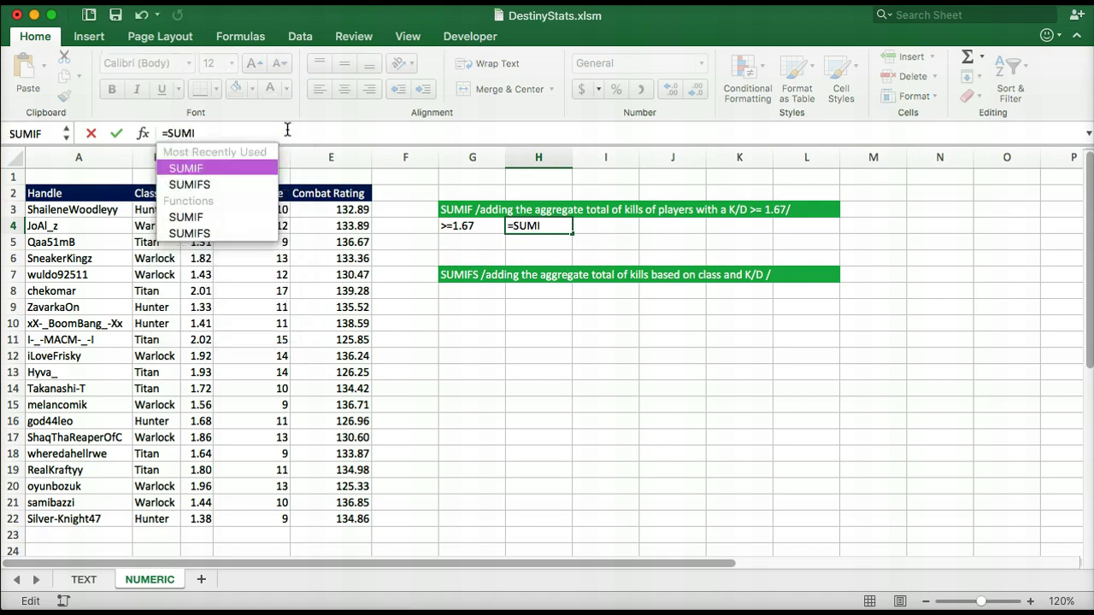
text(F()
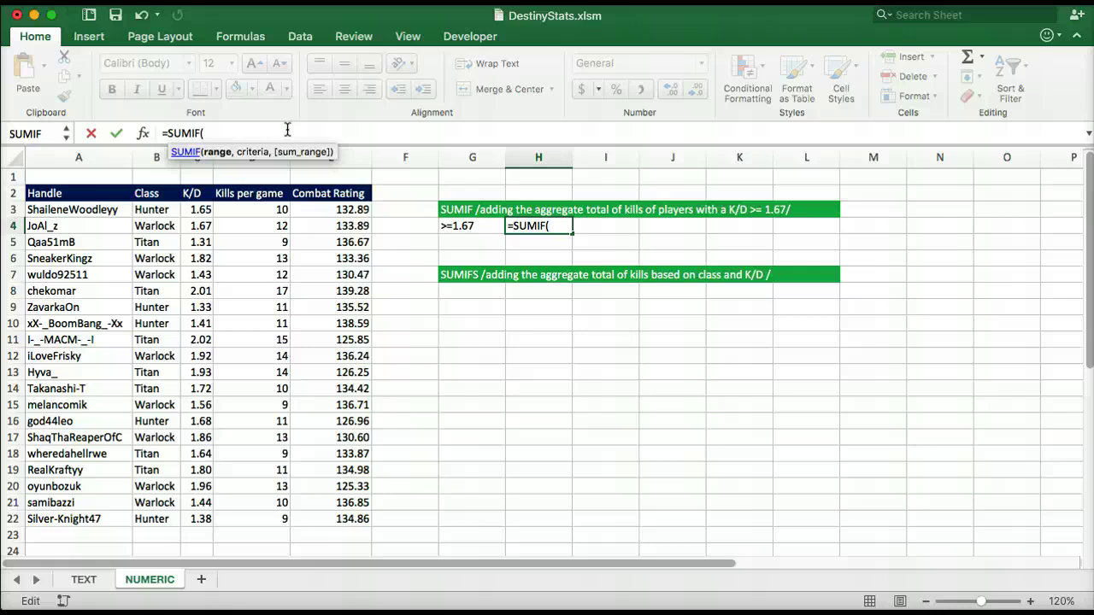
text(C3:)
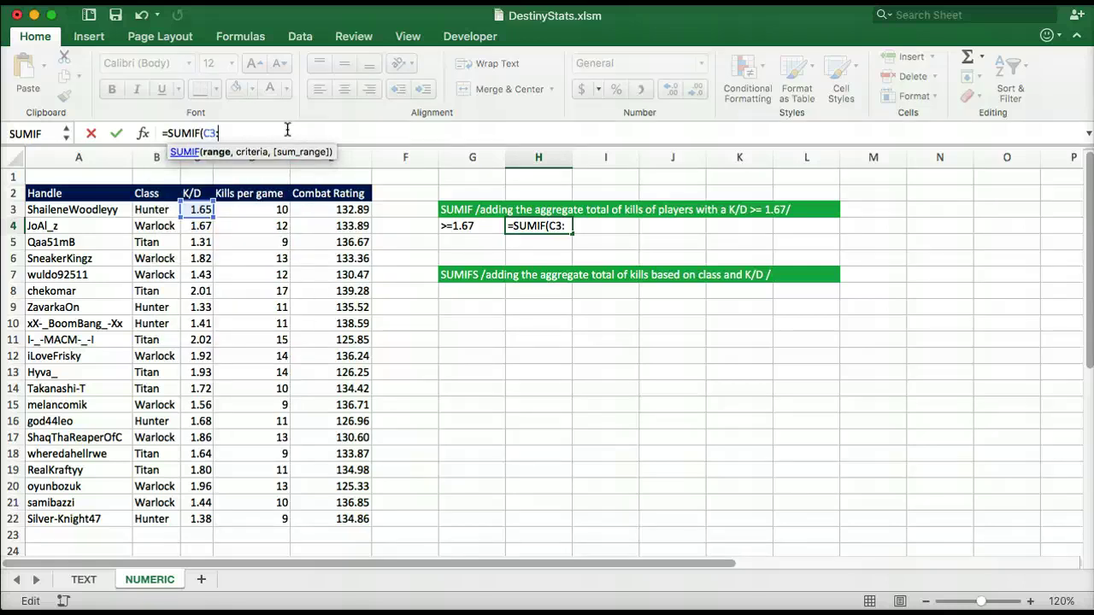
text(C22)
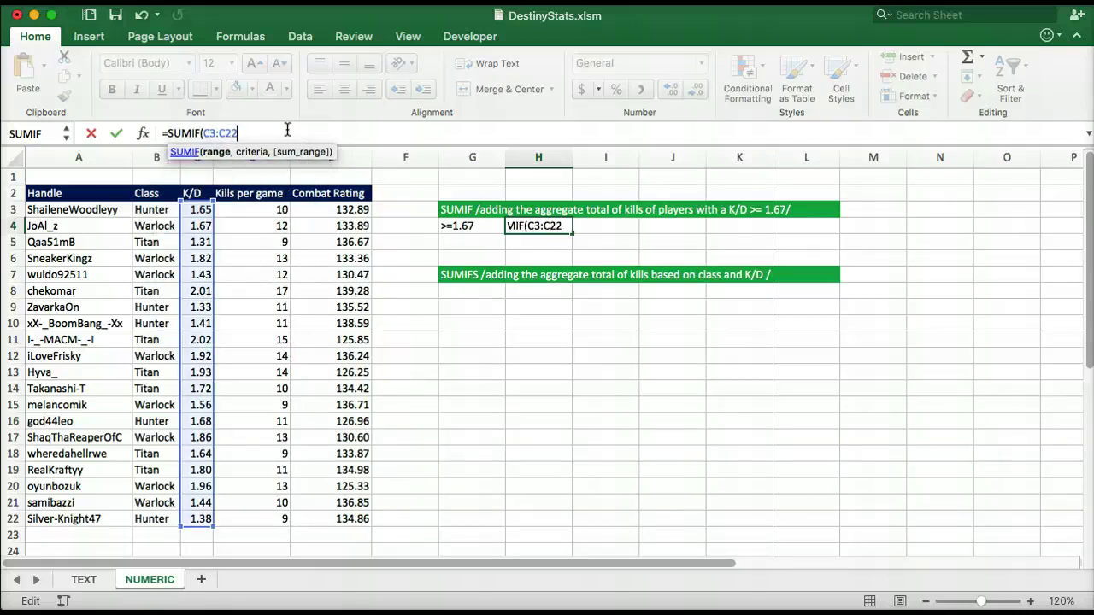
text(,)
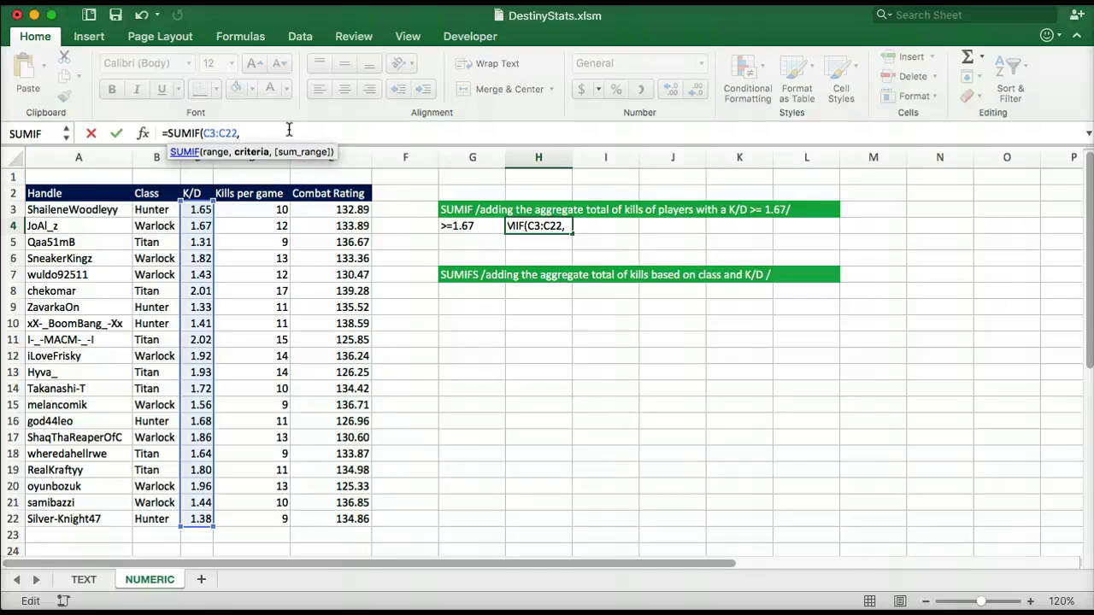
Step: Complete H4's SUMIF formula with G4 as the criterion and the kills per game D3:D22 as the sum range
click(469, 226)
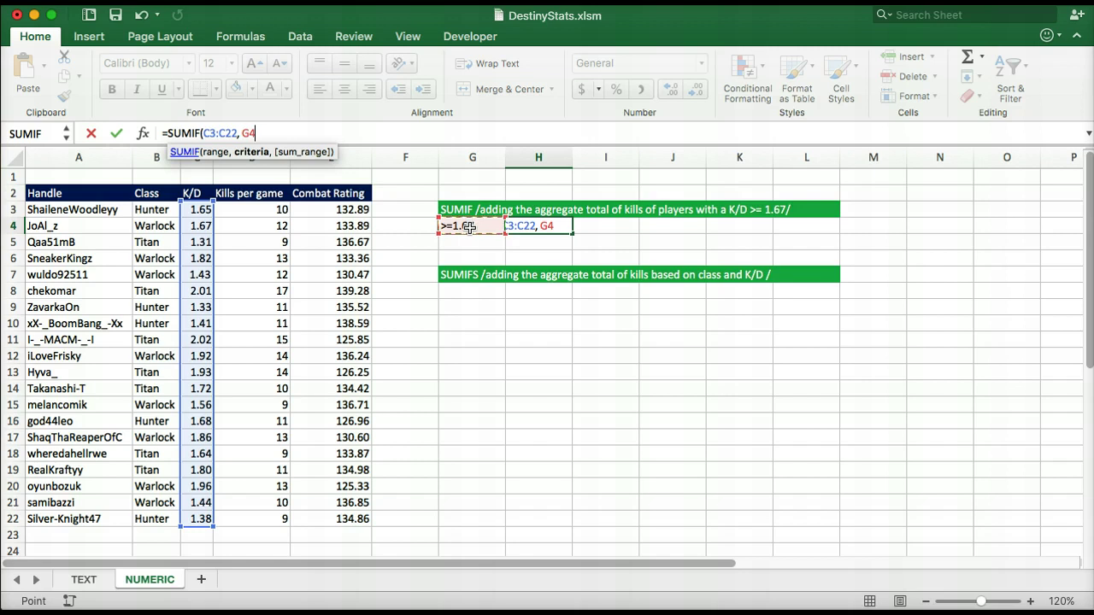
text(,)
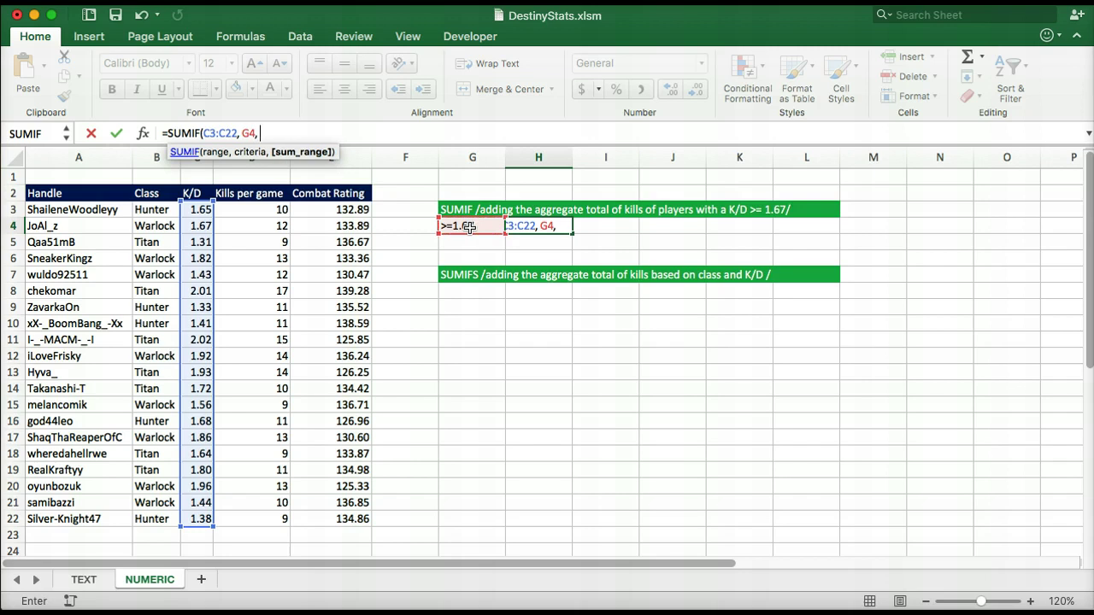
text( D3)
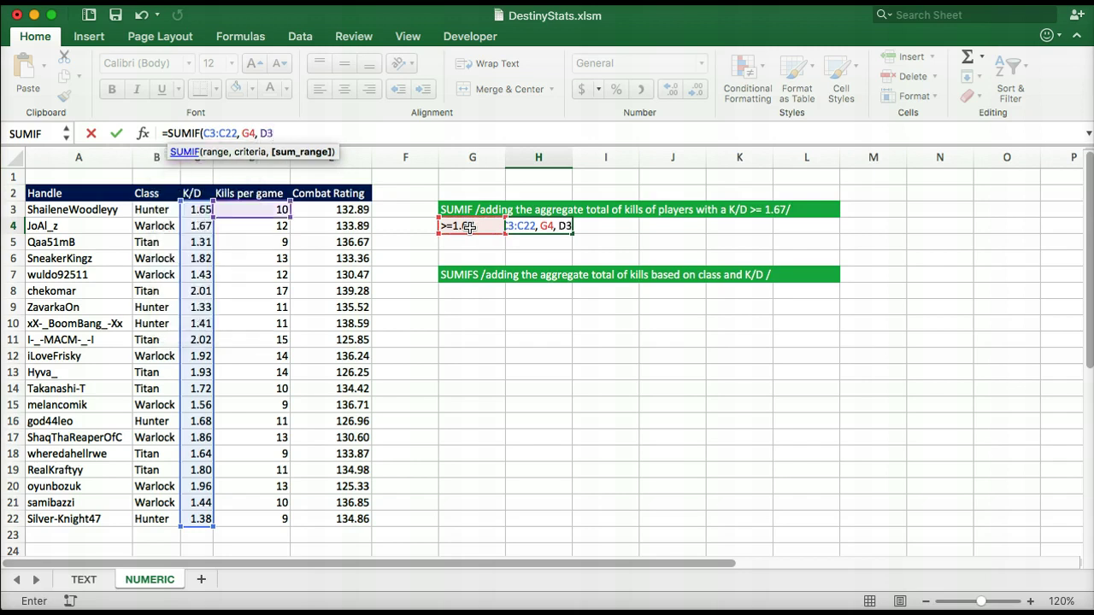
text(:D)
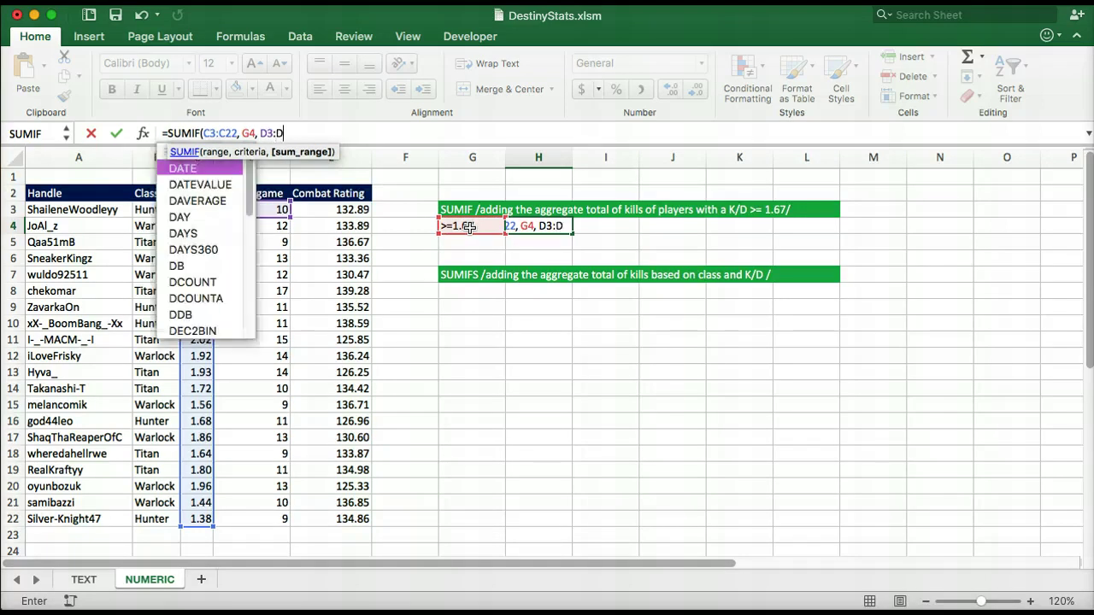
text(22)
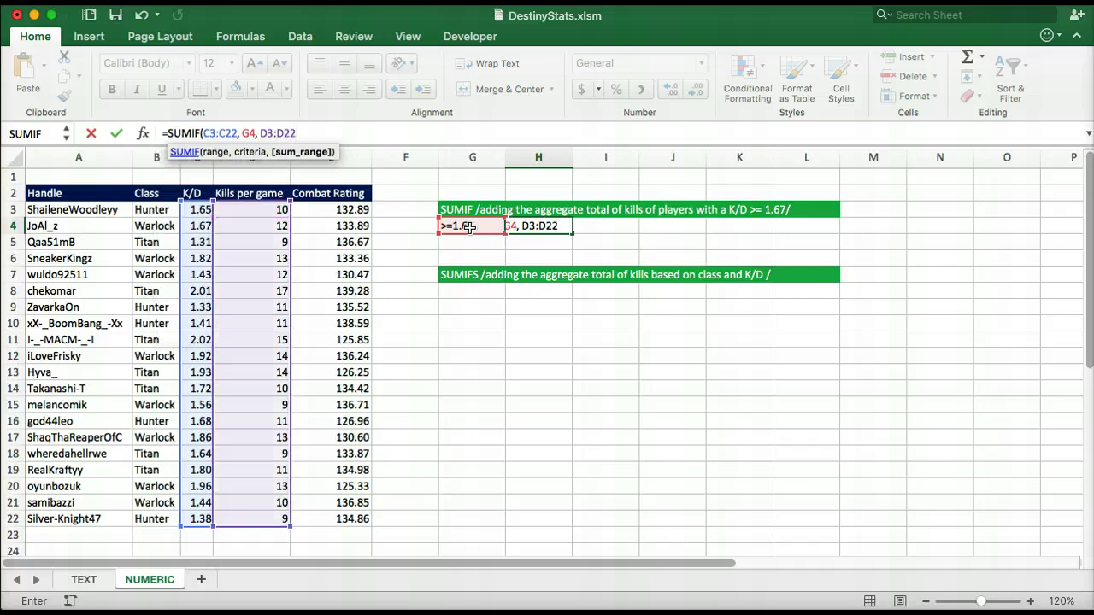
text())
key(Return)
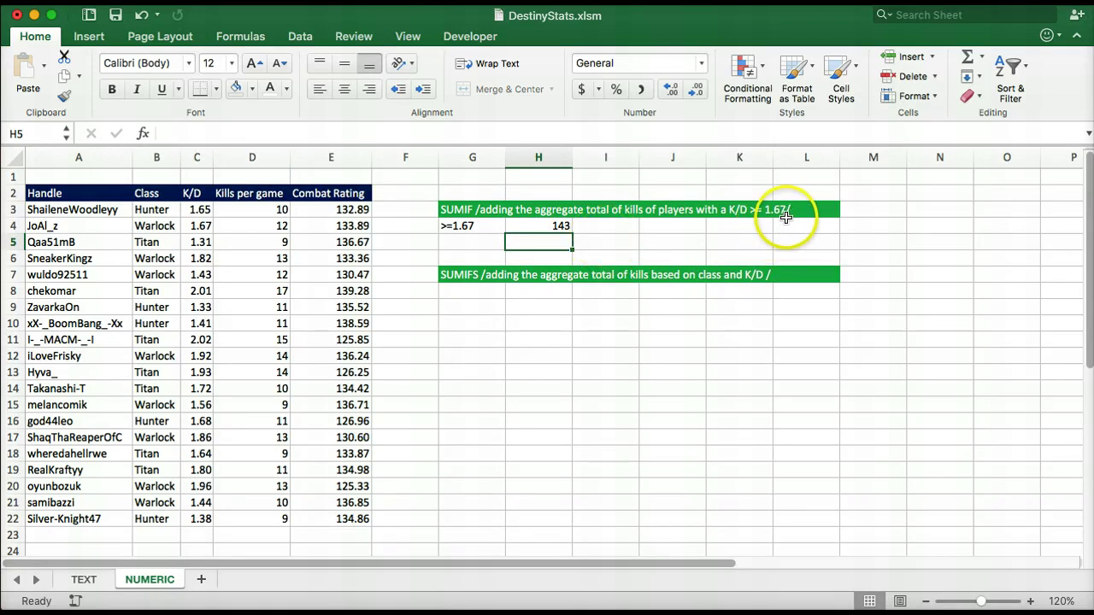
Step: Enter the second K/D criterion <1.67 in cell G5, directly below the existing one
click(487, 241)
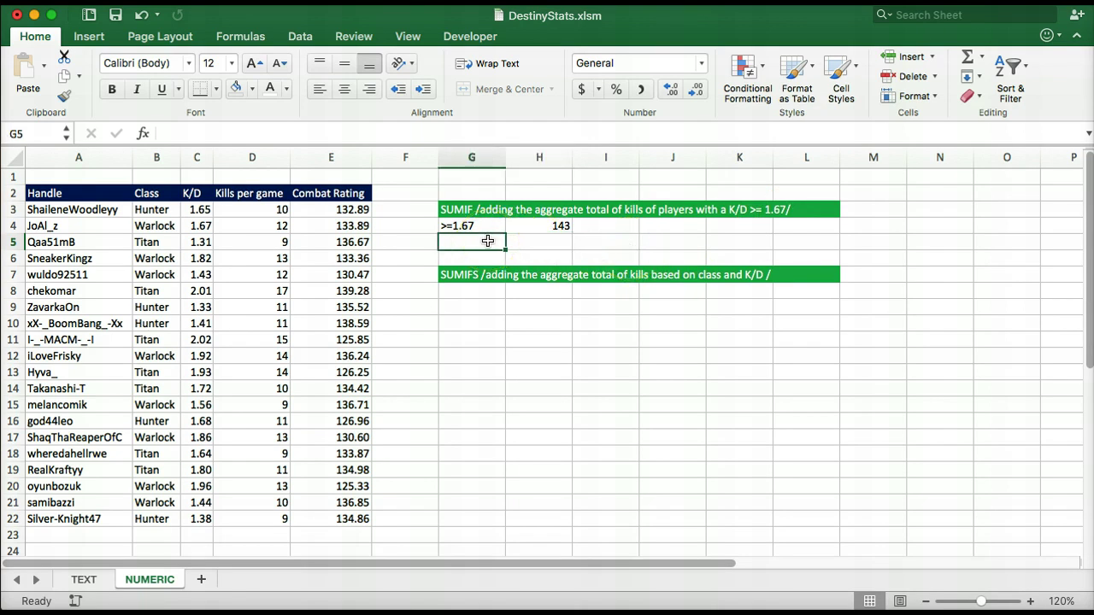
text(<=)
key(BackSpace)
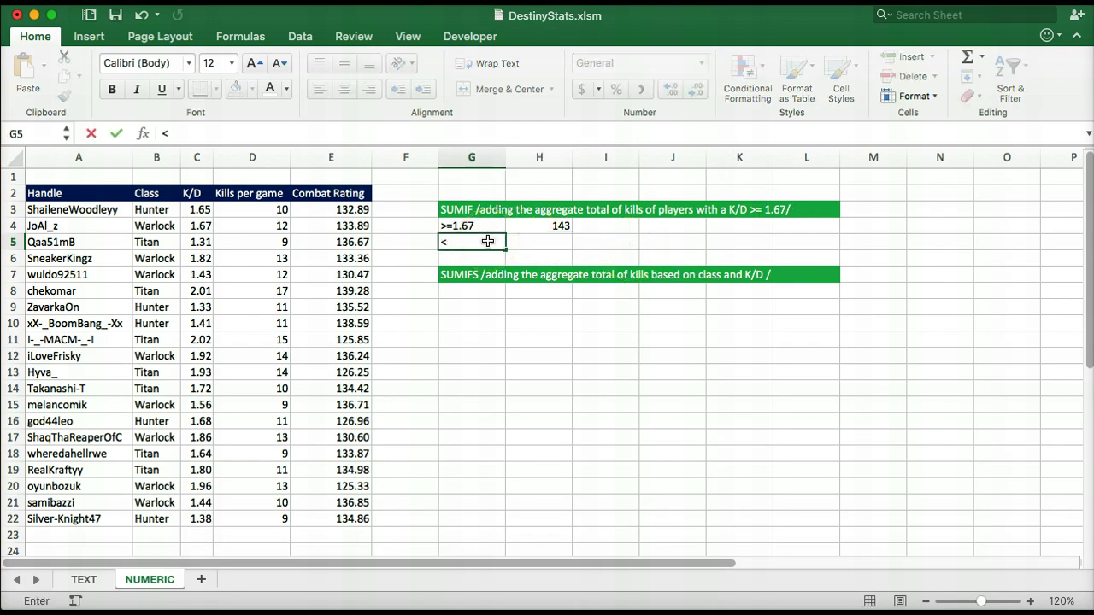
text(1.67)
key(Tab)
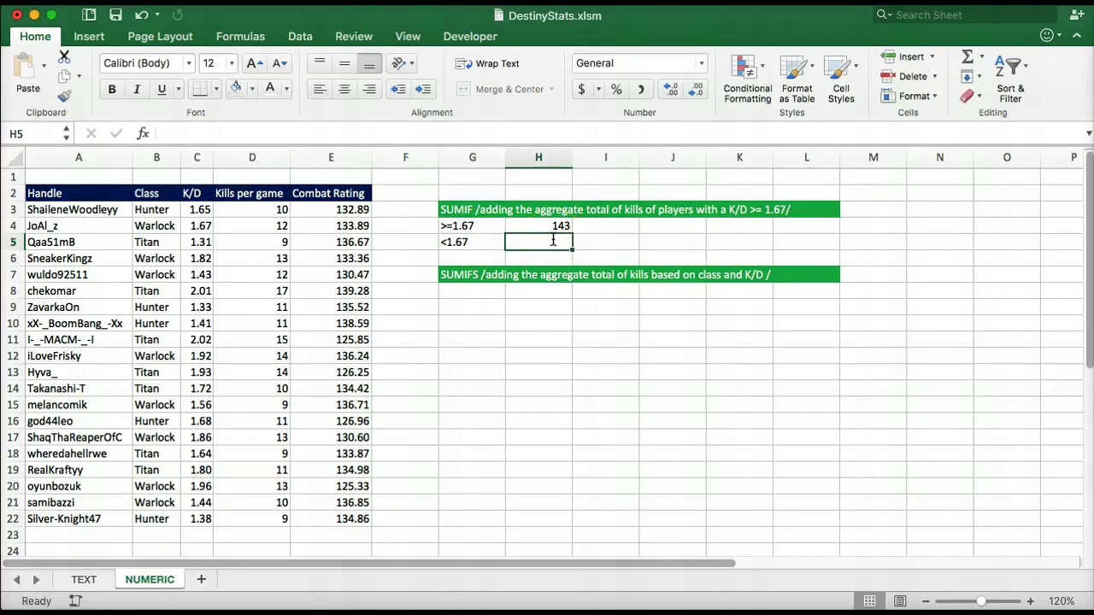
Step: Start a SUMIF formula in H5 with the K/D values C3:C22 as its range
text(=S)
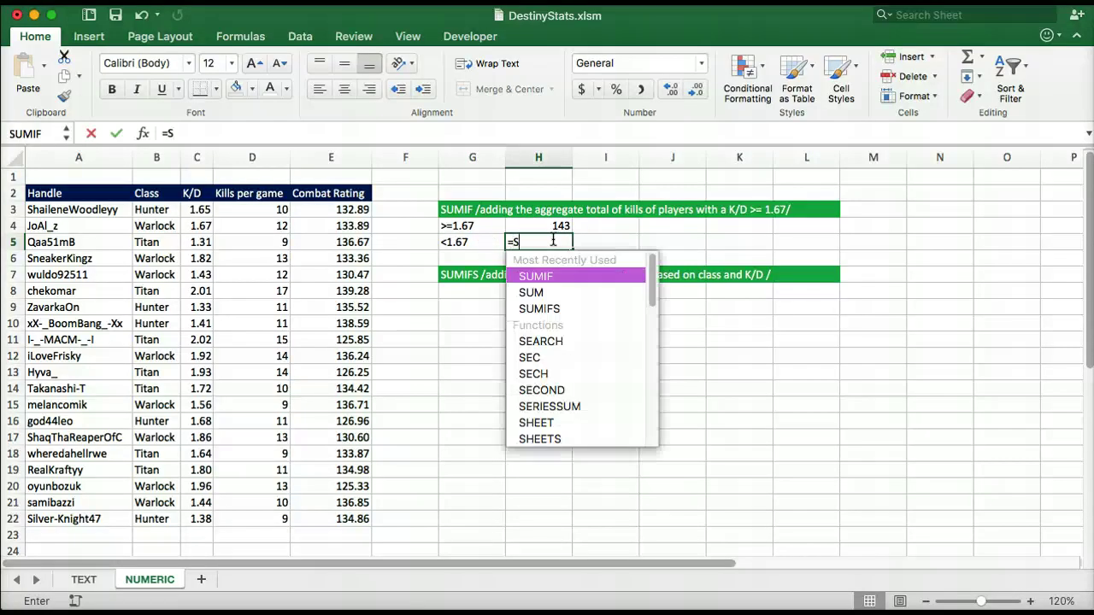
text(UMIF()
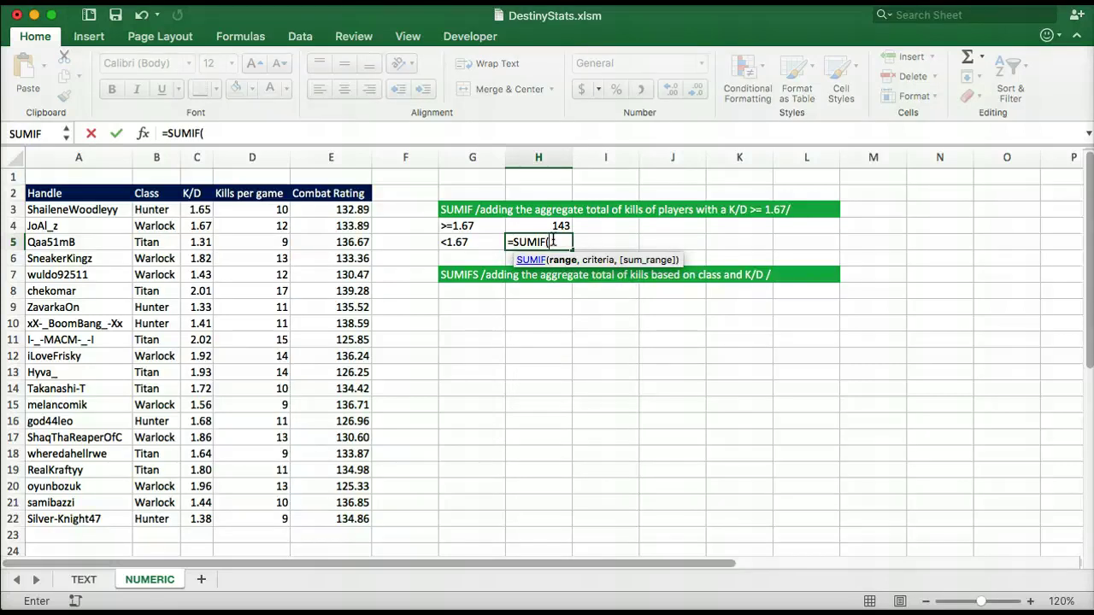
text(C)
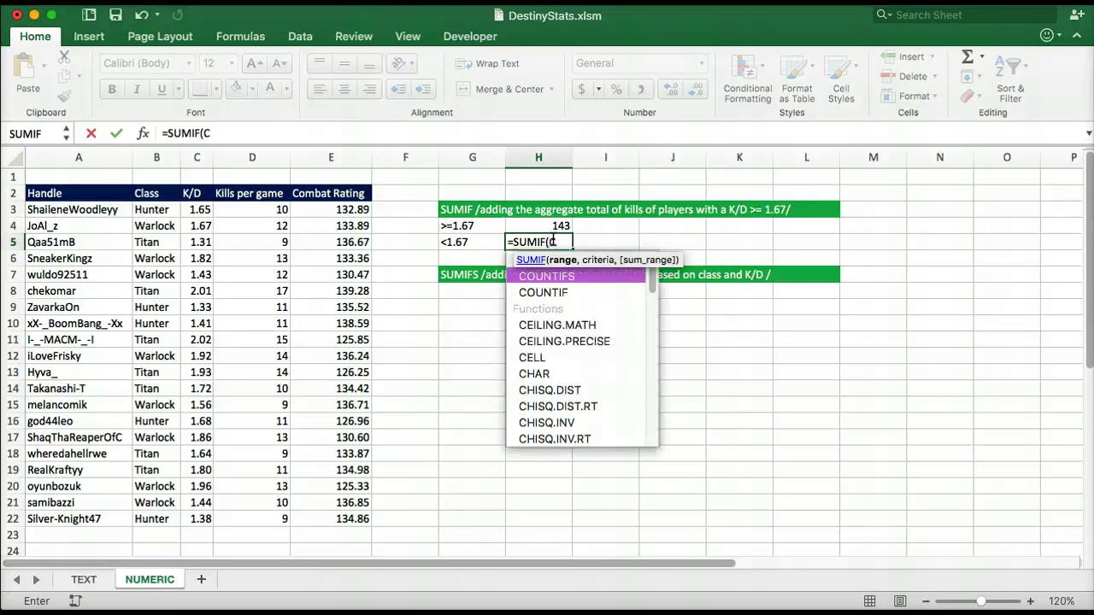
text(3:)
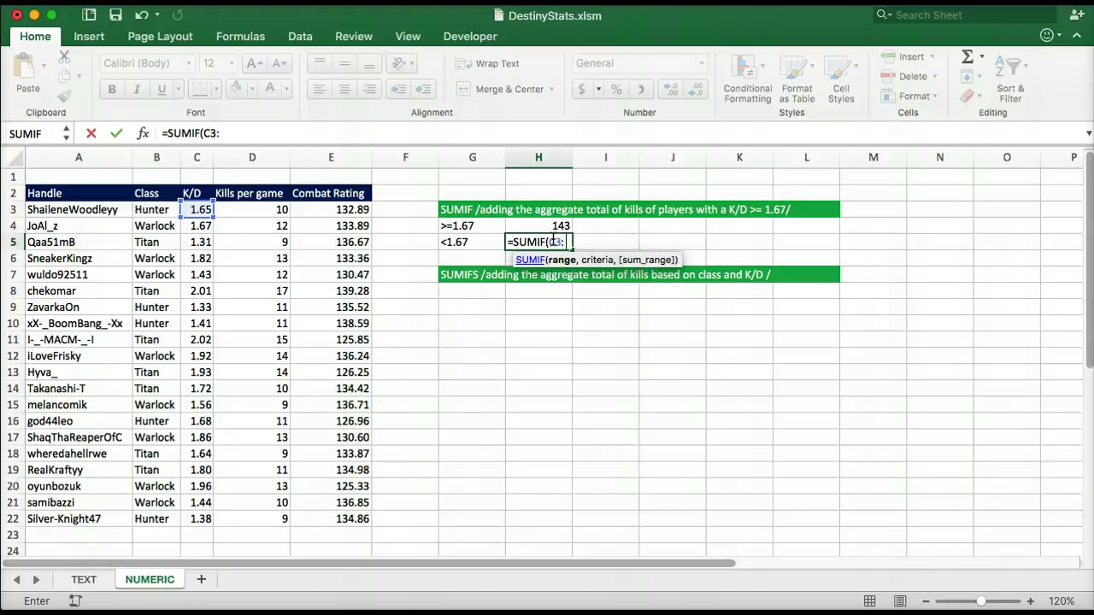
text(C22,)
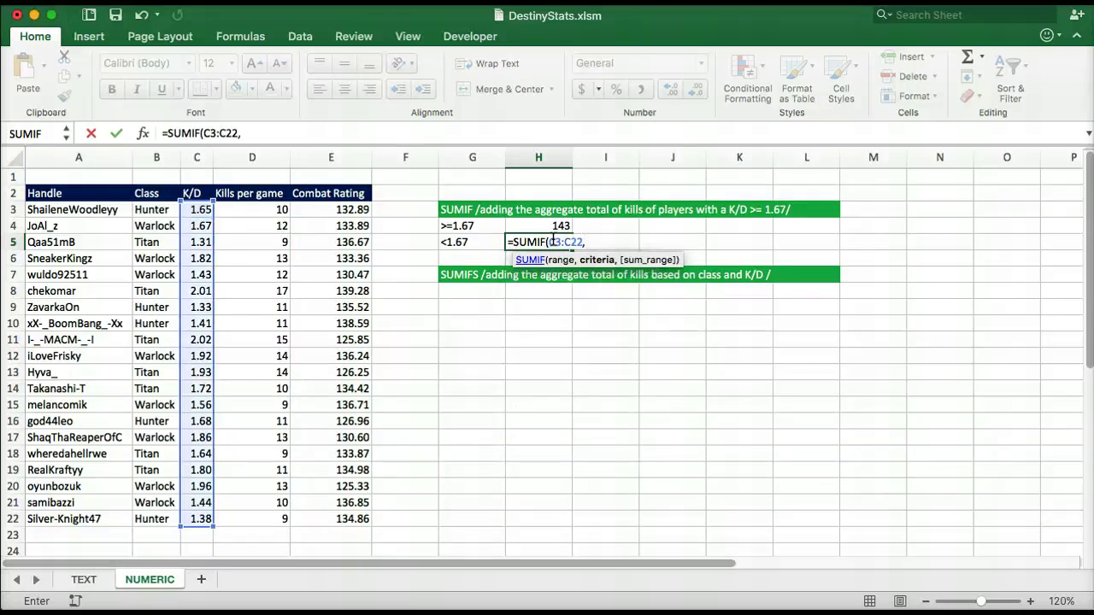
Step: Complete H5's SUMIF formula with G5 as the criterion and the kills per game D3:D22 as the sum range
click(477, 242)
text(, G5,)
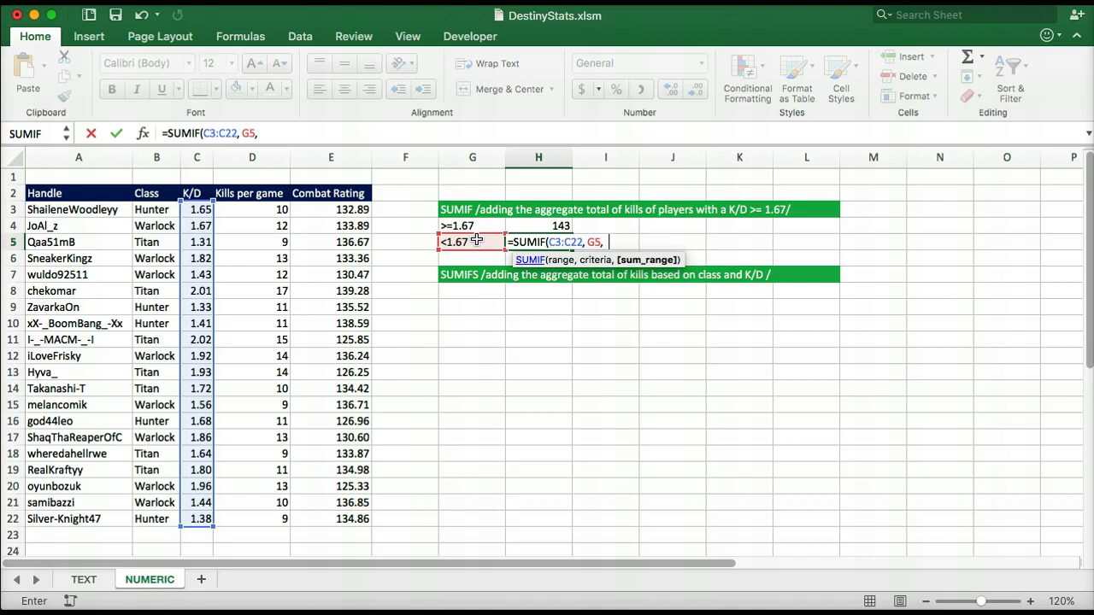
text(D3:D)
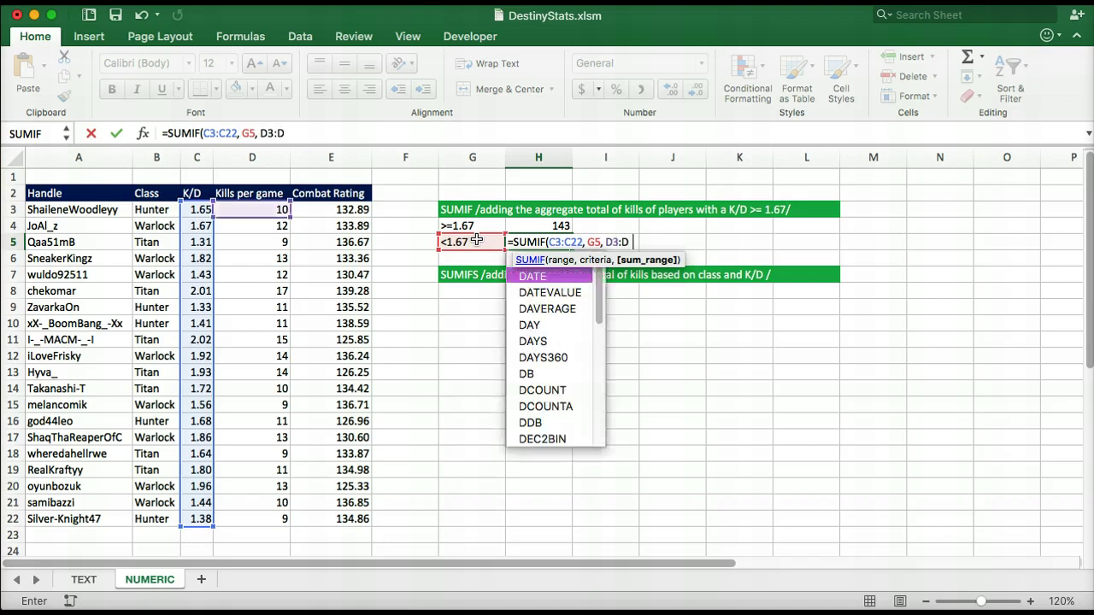
text(22)
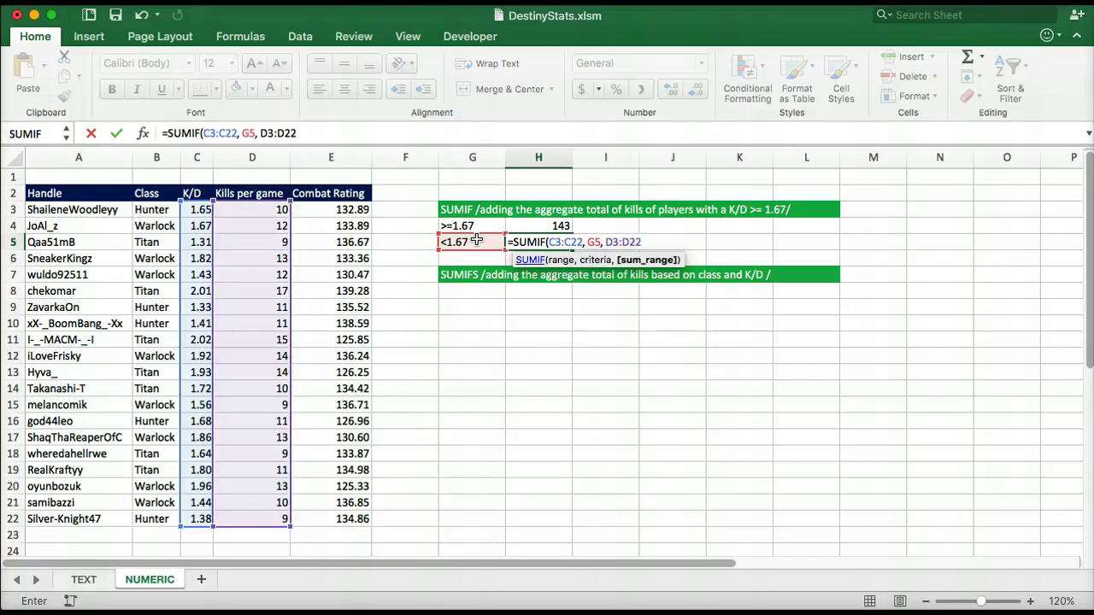
text())
key(Return)
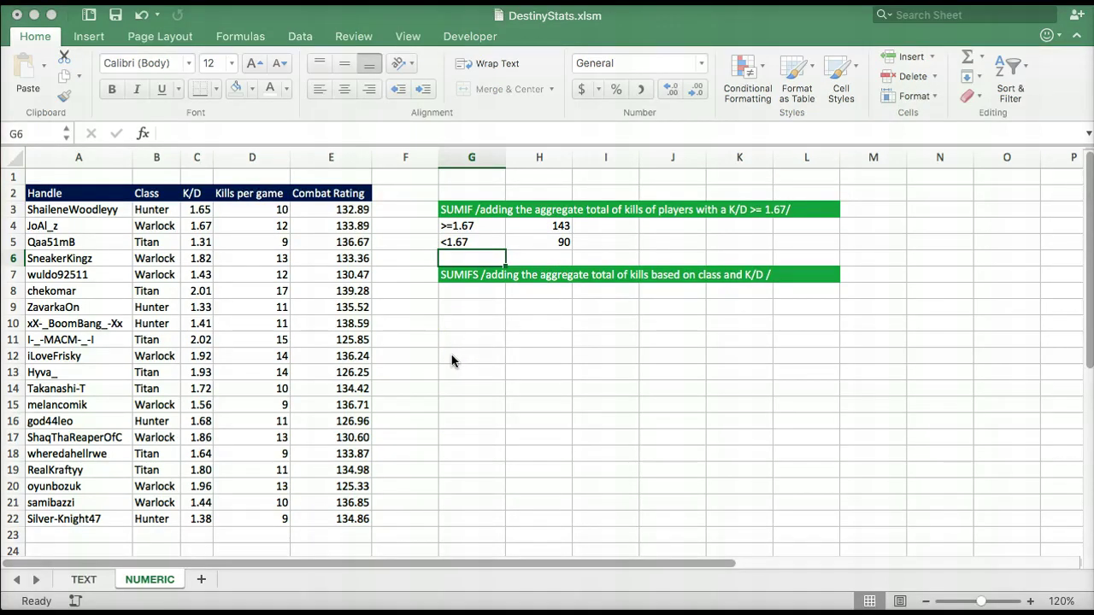
Step: Review the argument order of H4's SUMIF formula and the class options offered in cell G8
click(466, 296)
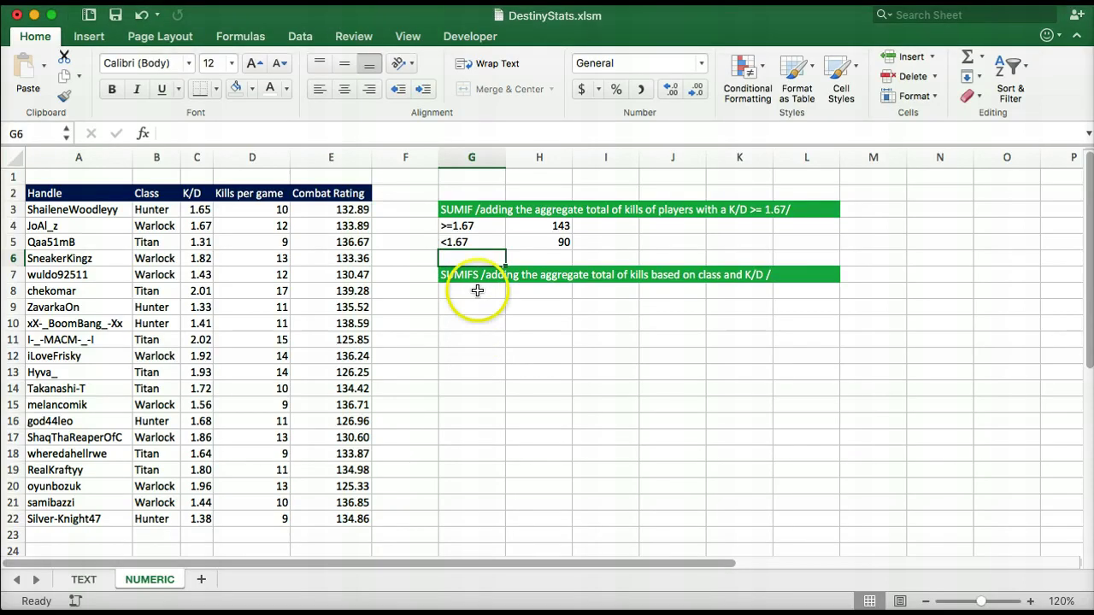
click(476, 290)
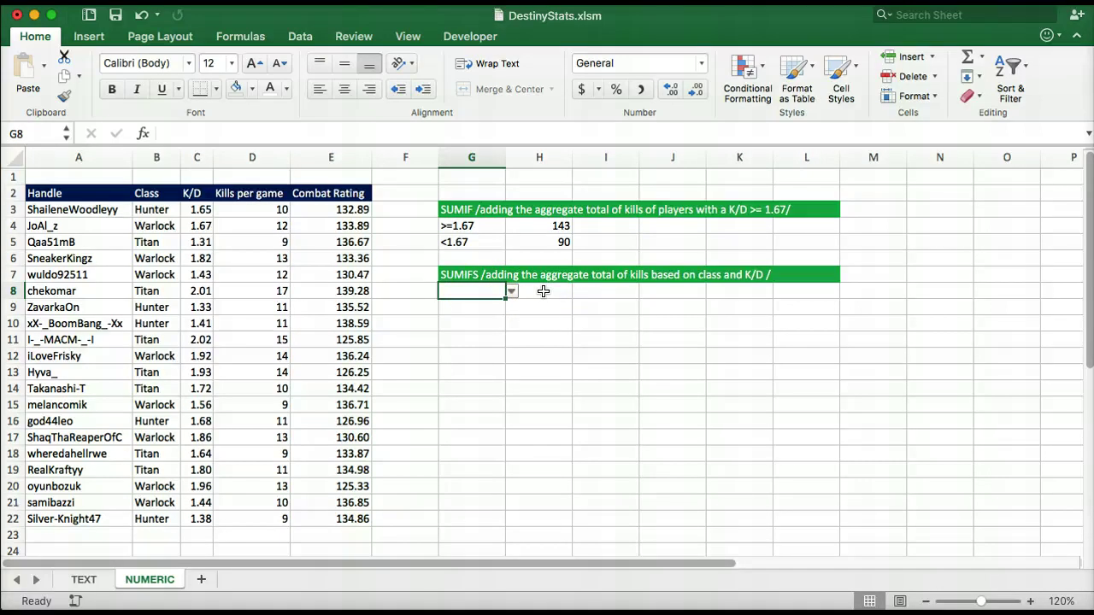
click(551, 225)
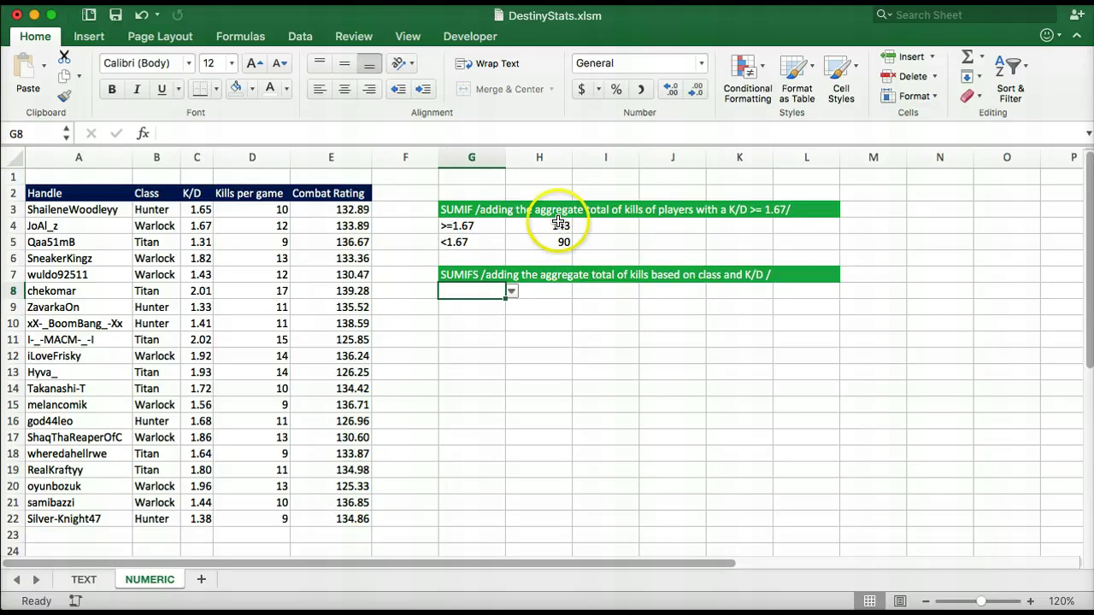
click(285, 133)
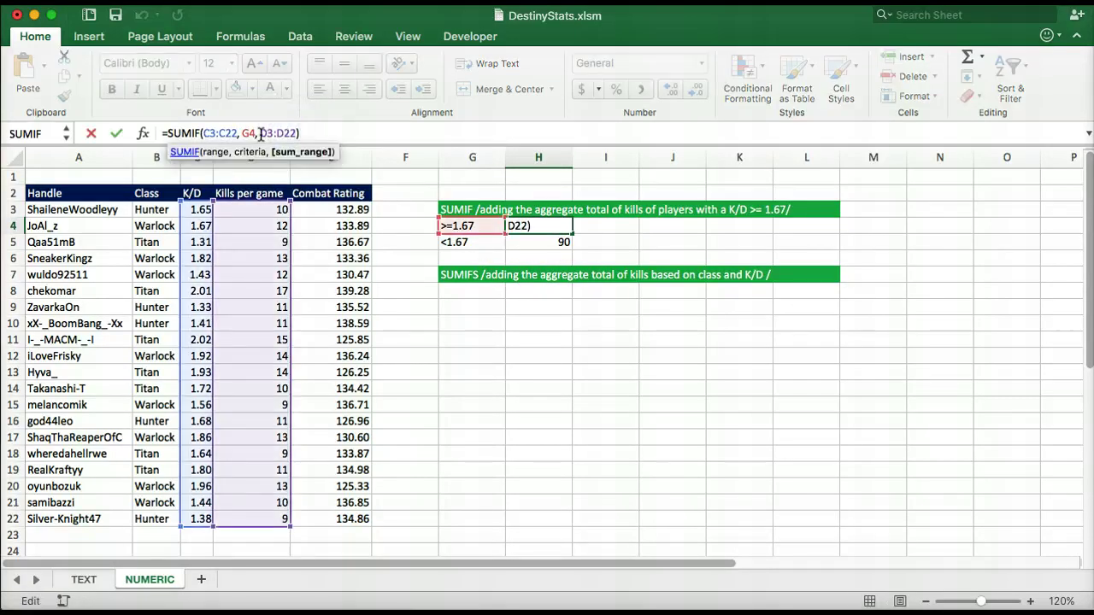
click(521, 291)
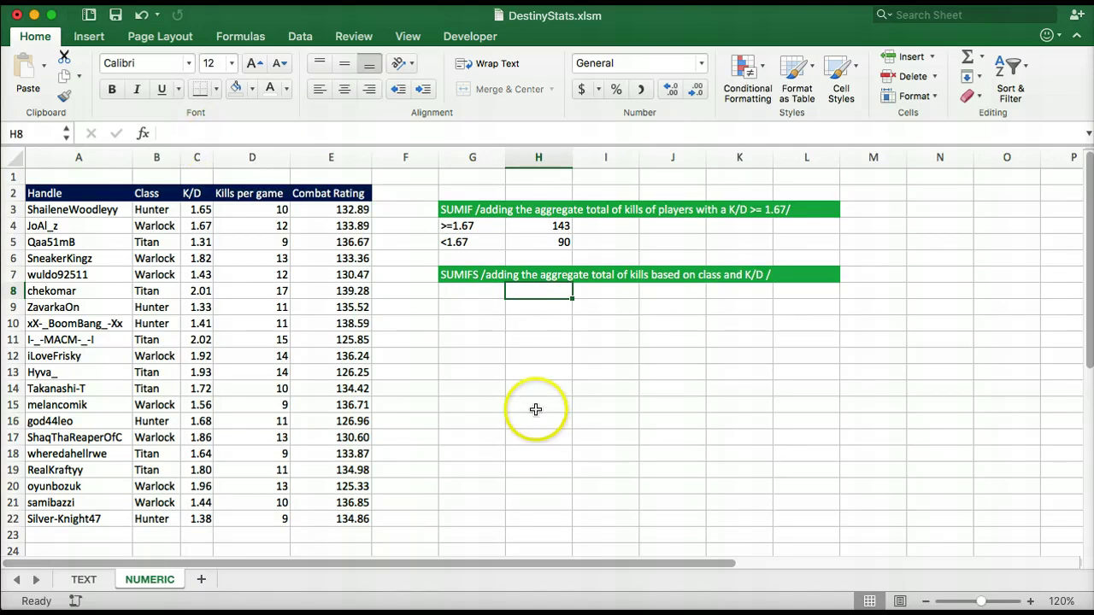
click(489, 290)
click(511, 292)
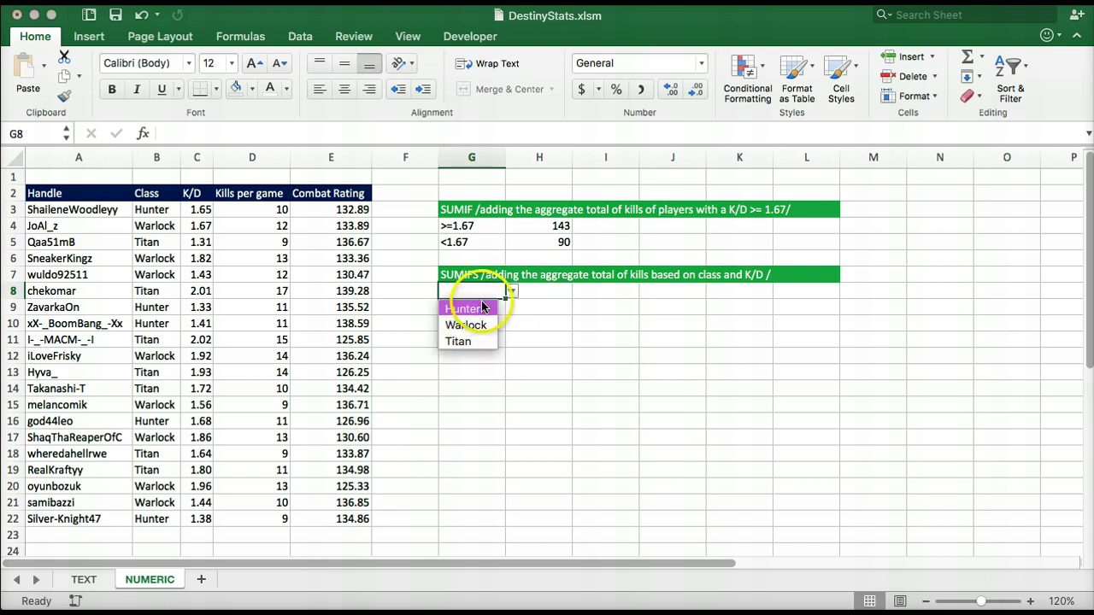
click(543, 291)
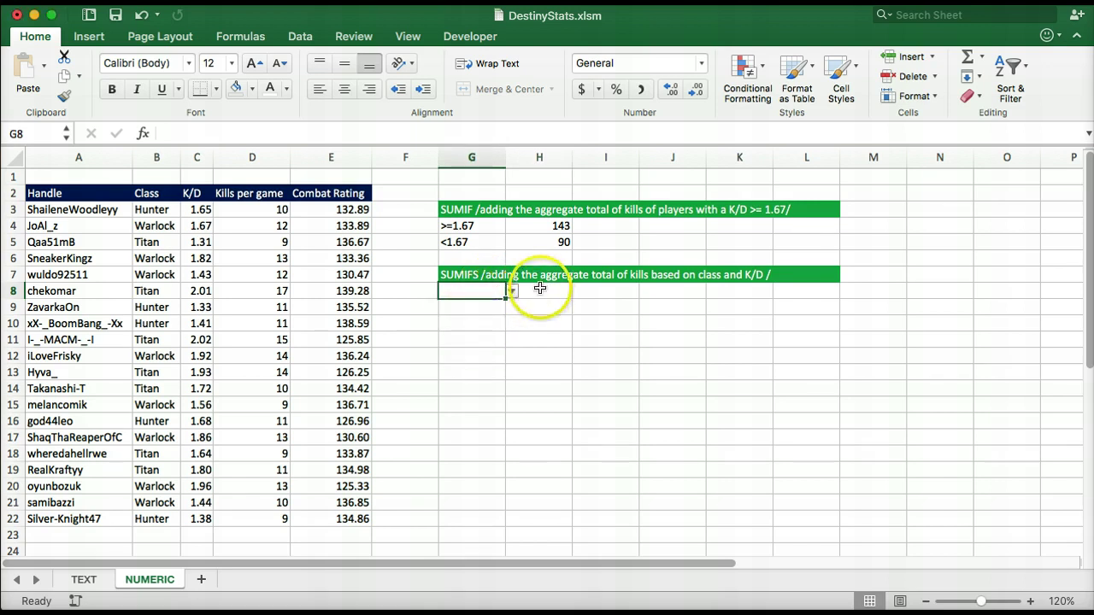
Step: Start a SUMIFS formula in H8 with the kills per game D3:D22 as its sum range
click(540, 290)
text(=SUMIF)
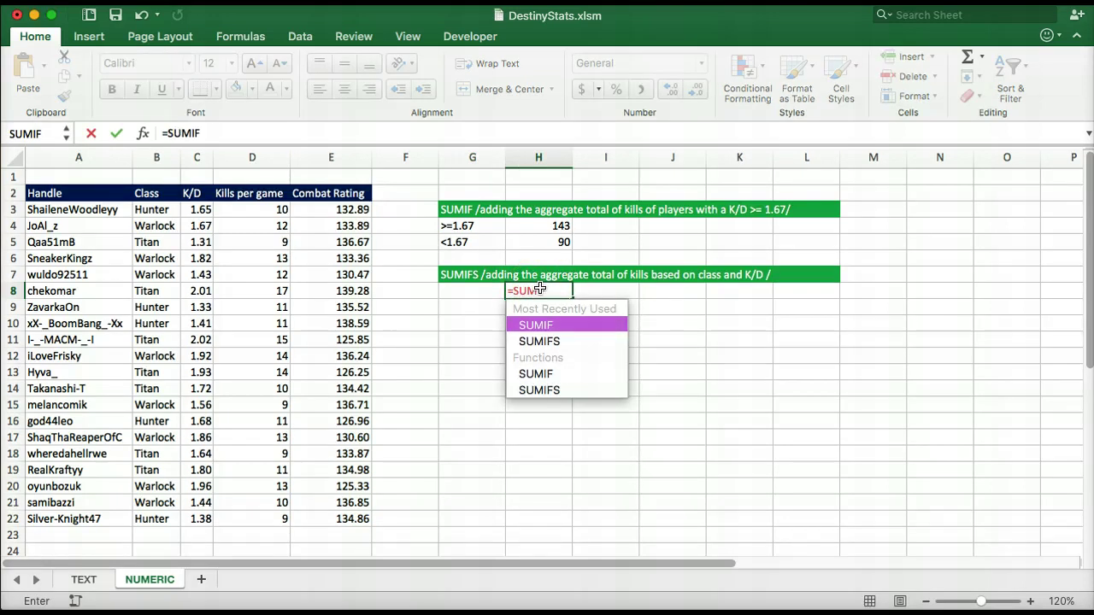
text(S()
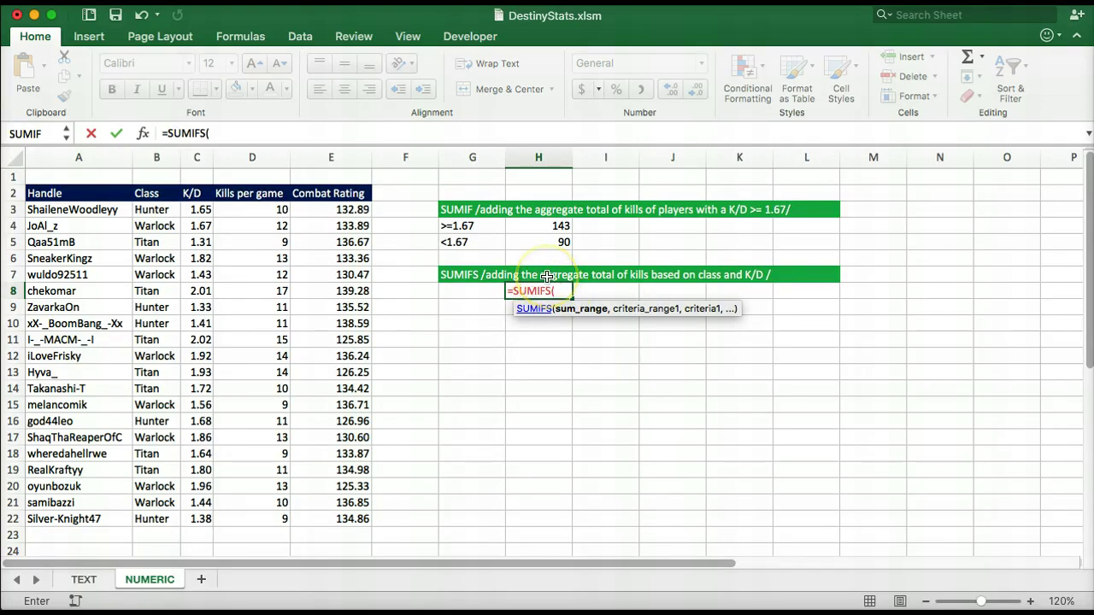
text(D#)
key(BackSpace)
text(3:D22,)
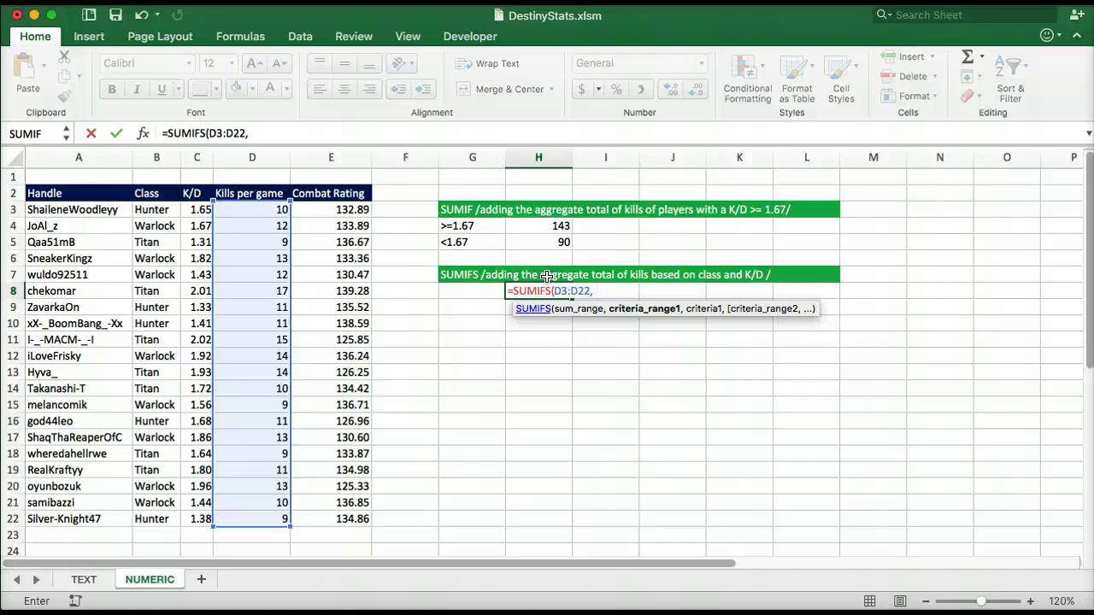
Step: Add the class column B3:B22 as H8's first criteria range, with cell G8 as its criterion
text(B3)
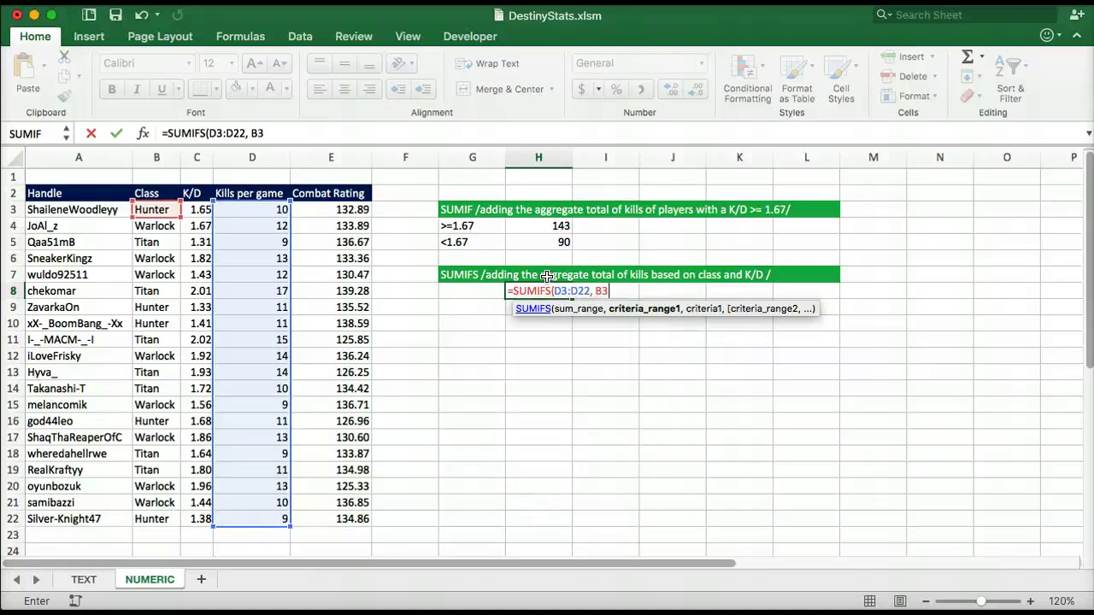
text(:B22)
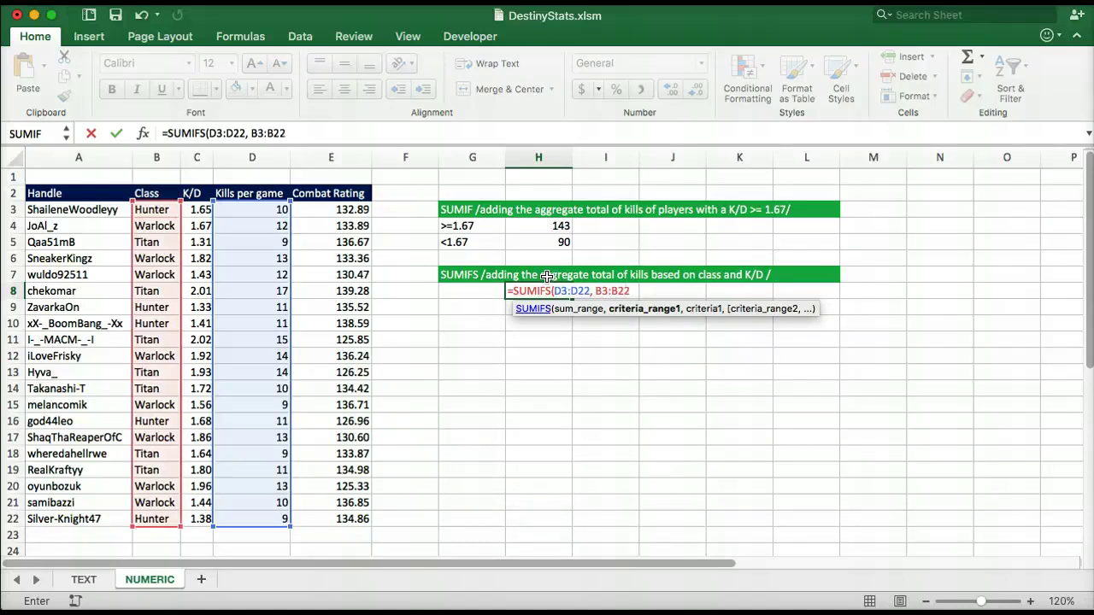
text(,)
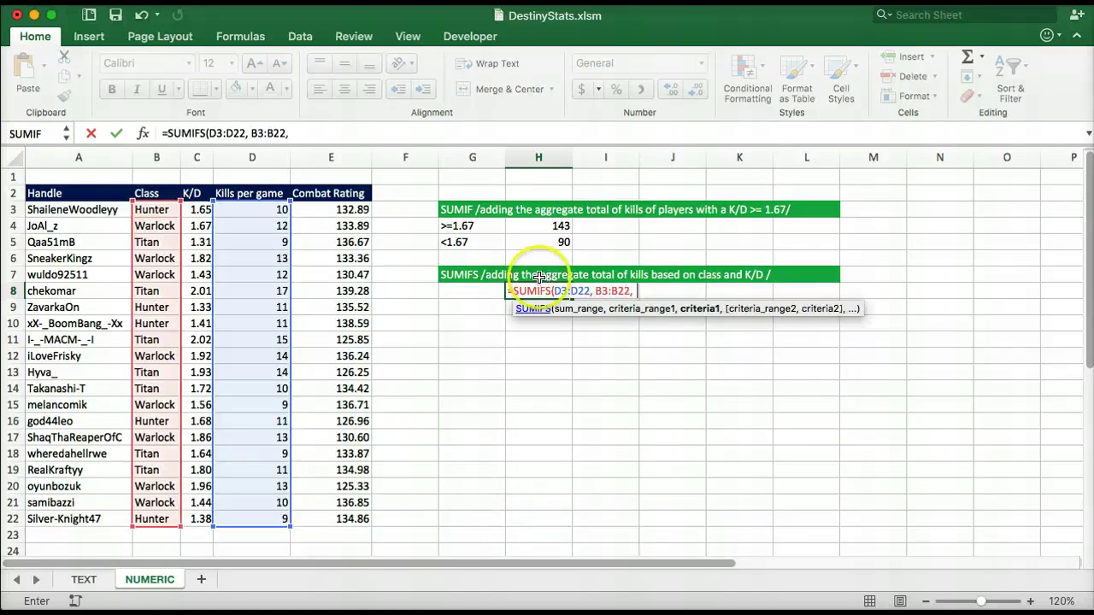
click(474, 292)
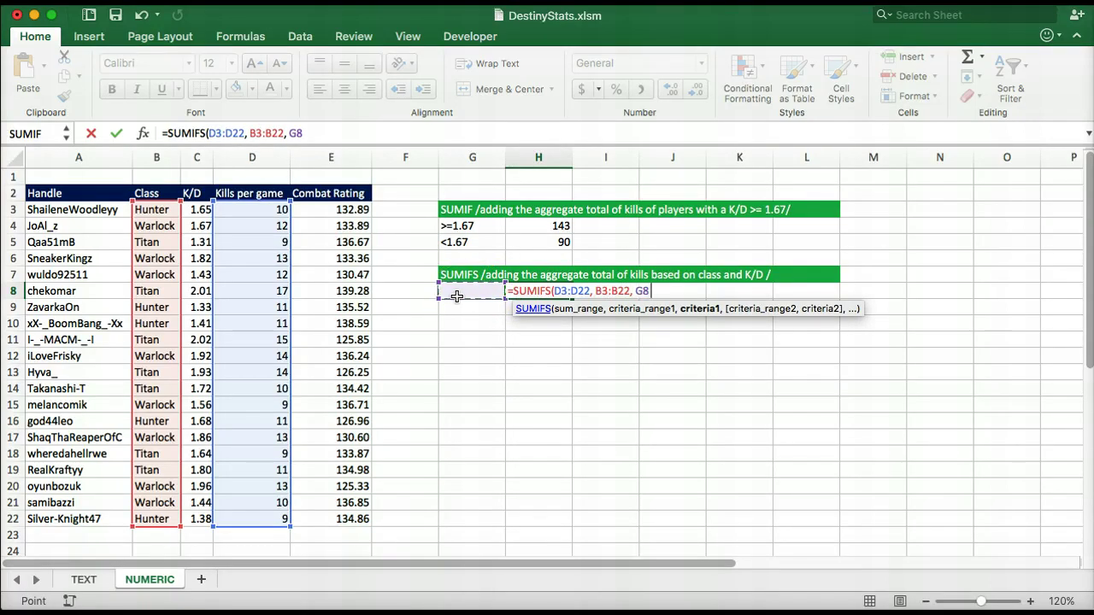
key(BackSpace)
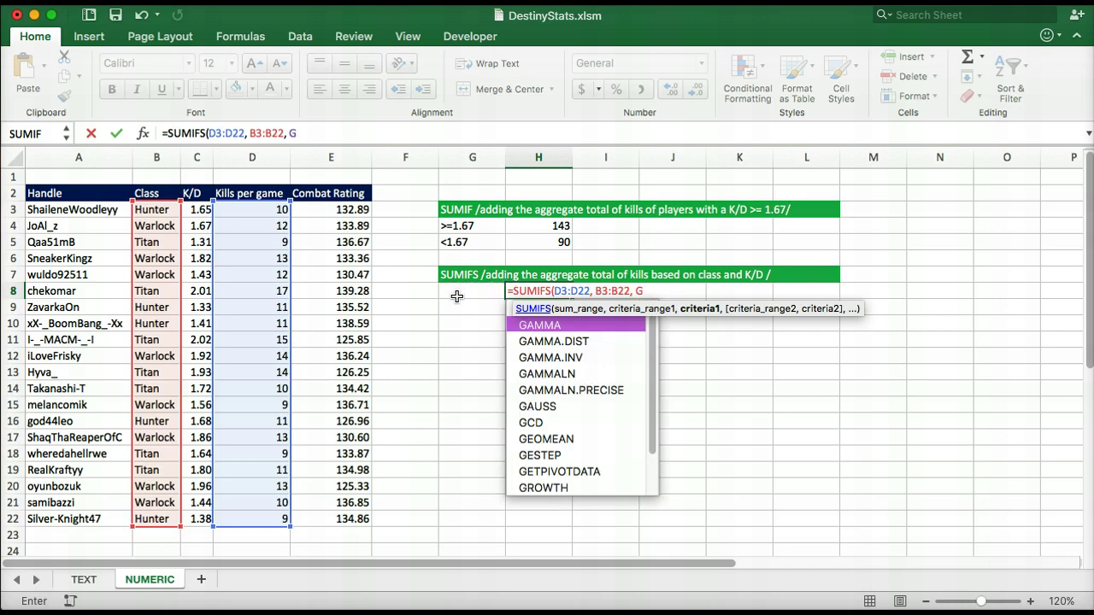
text(8,)
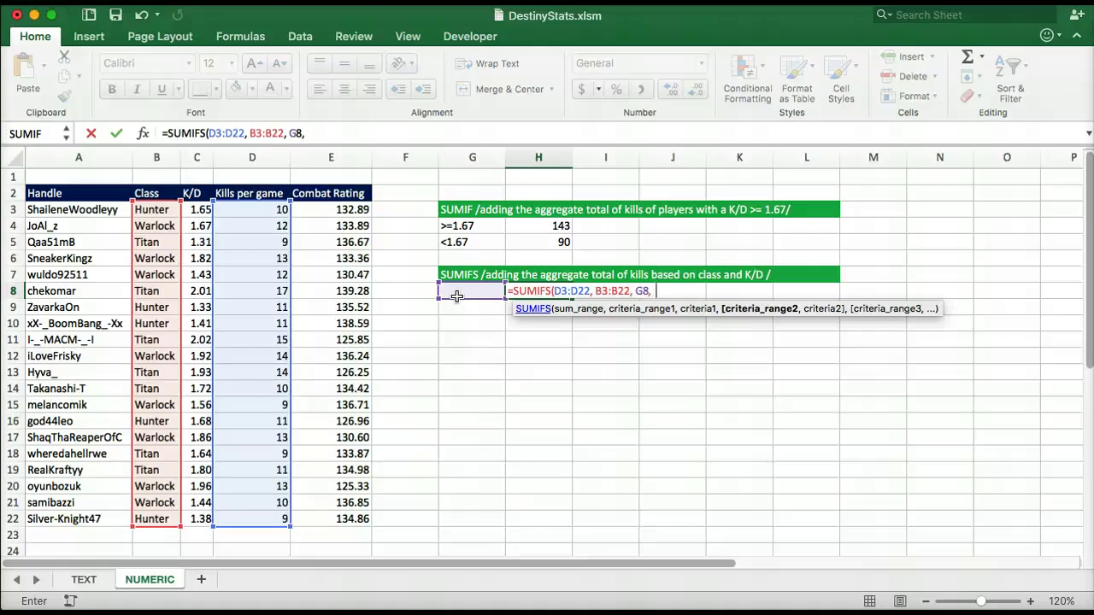
Step: Complete H8's SUMIFS formula with the K/D values C3:C22 as the second criteria range and ">=1.67" as its criterion
text(C3)
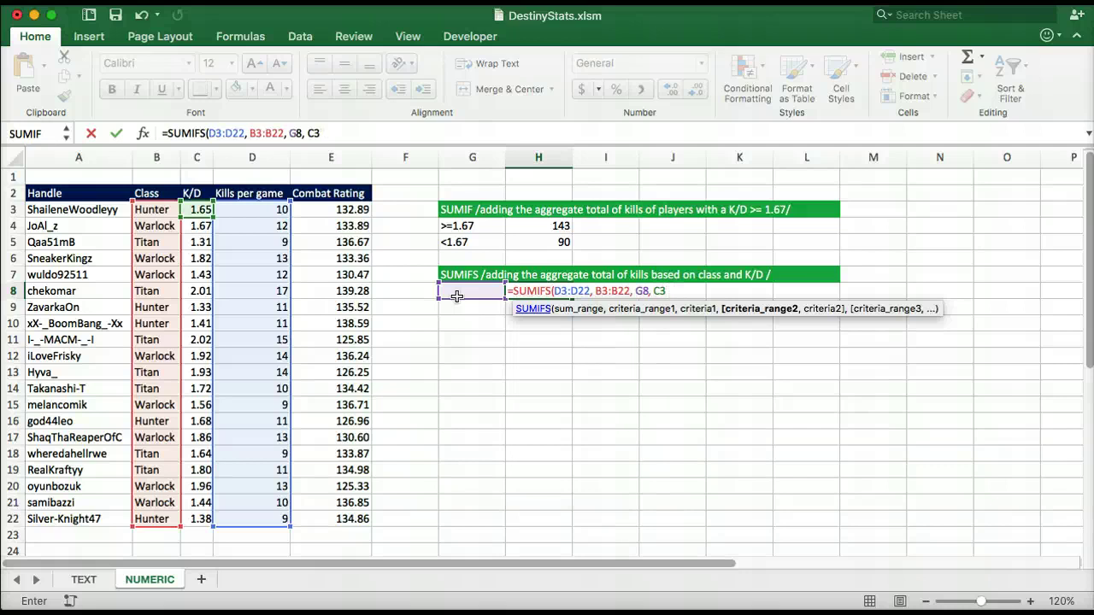
text(":C22)
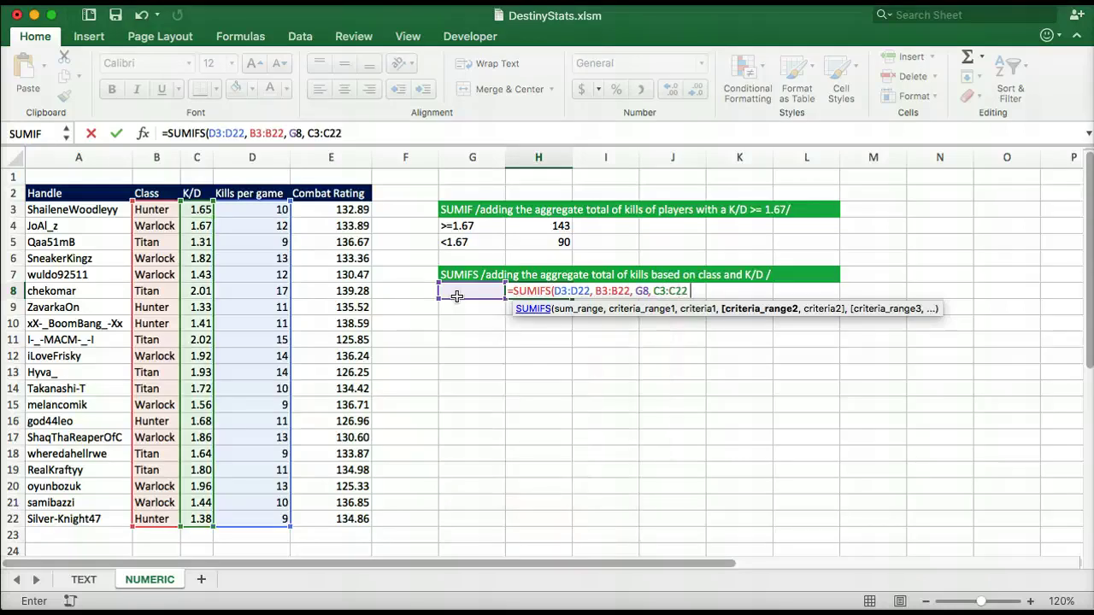
text(,)
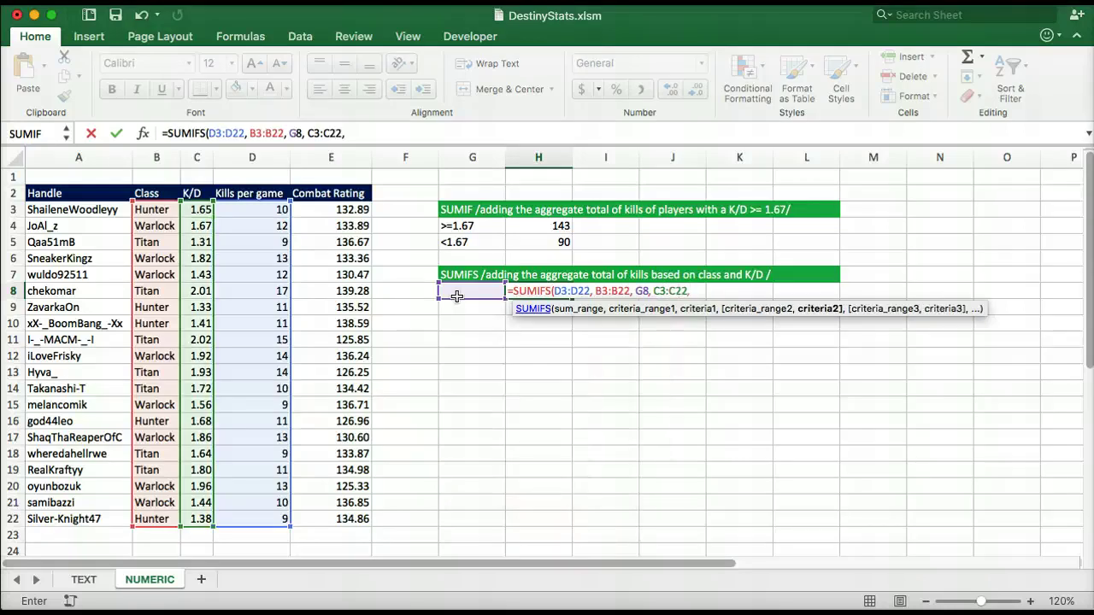
text( ">=1.67)
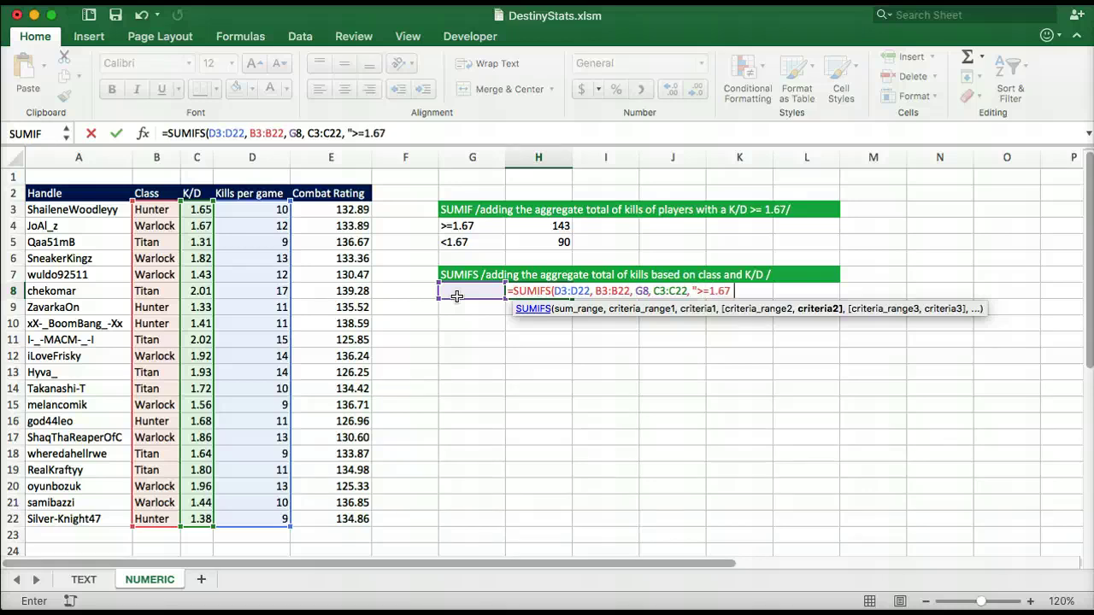
text("))
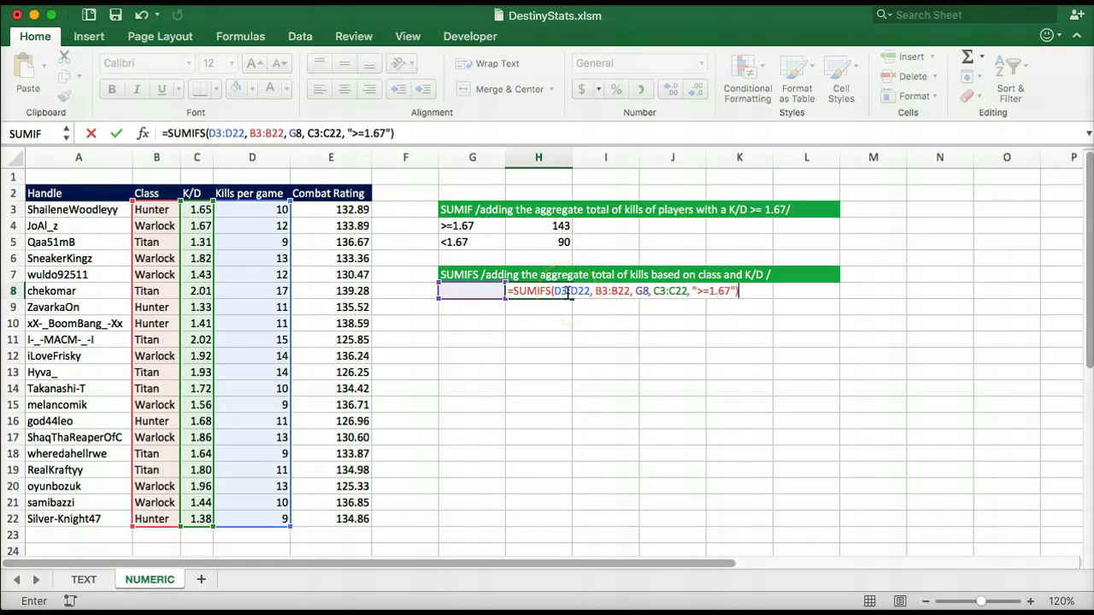
key(Return)
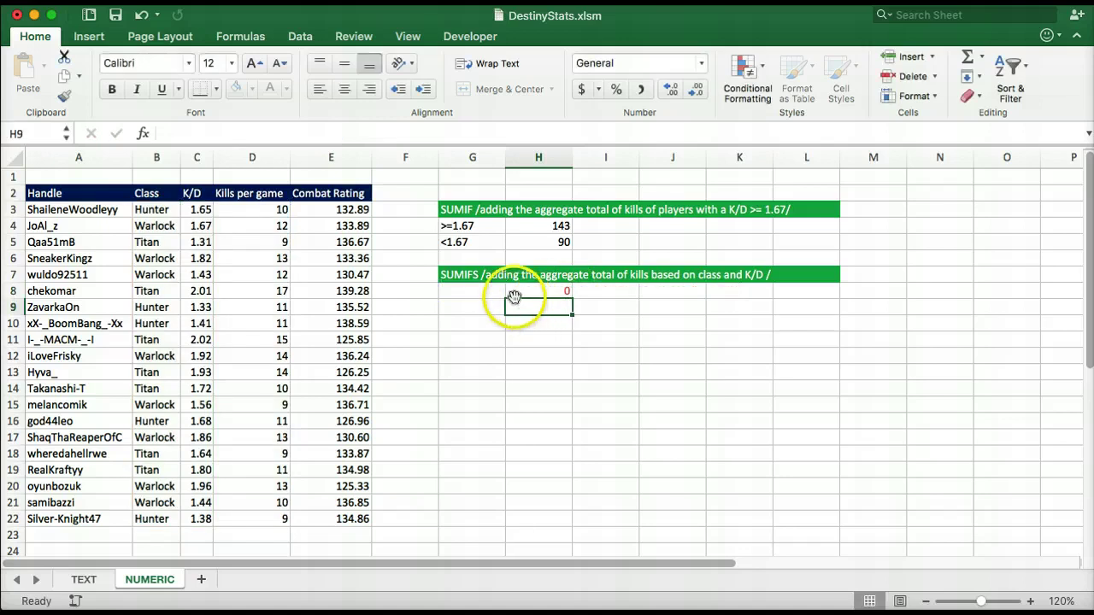
Step: Test the SUMIFS formula by setting the class in G8 to Hunter, Warlock and Titan in turn
click(504, 292)
click(510, 292)
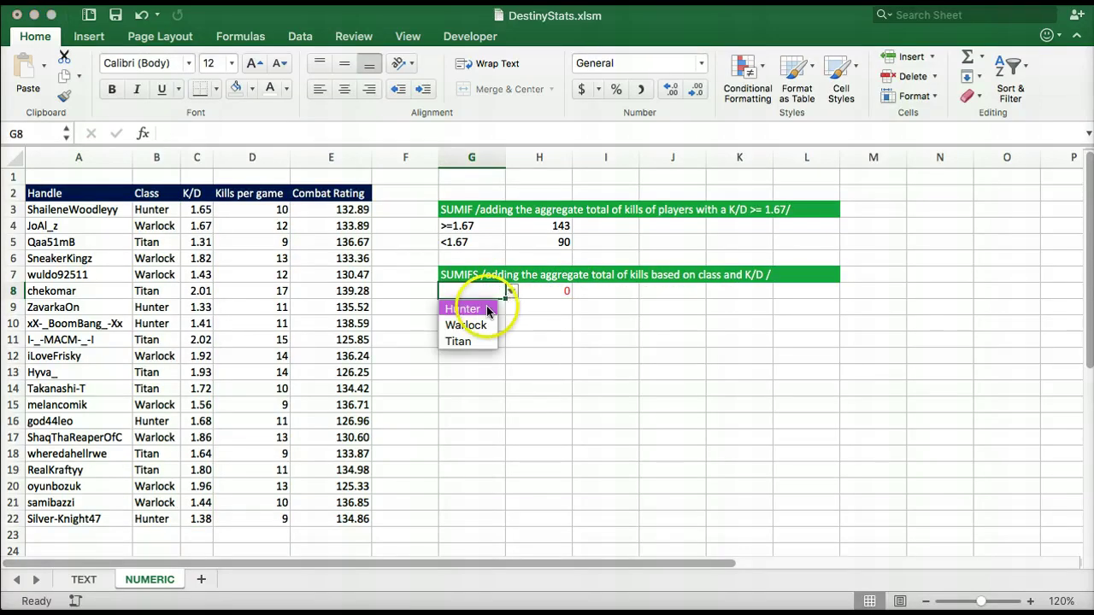
click(493, 309)
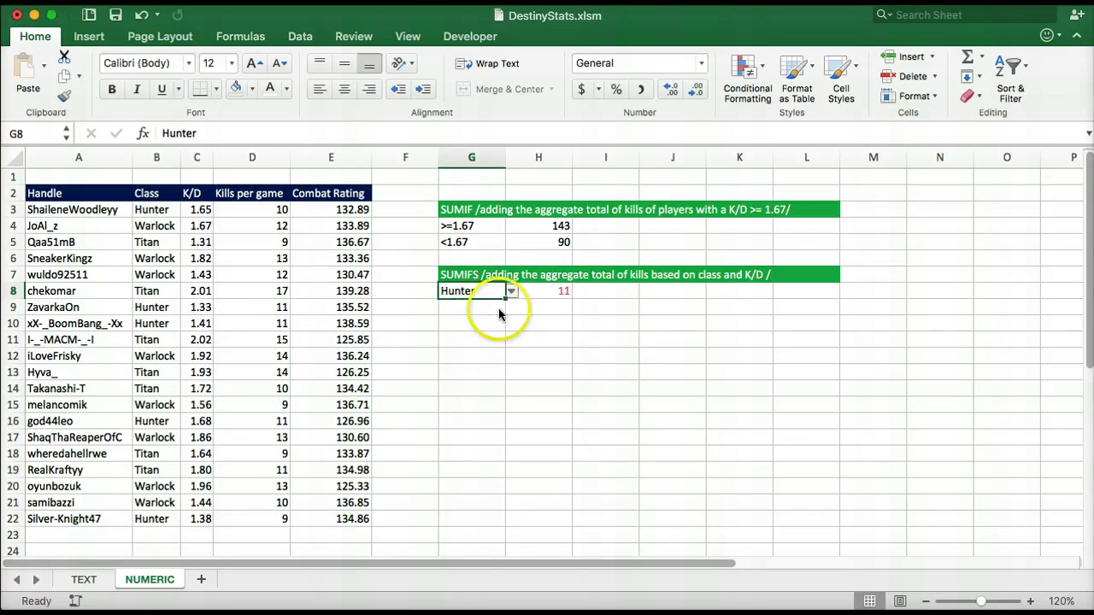
click(510, 292)
click(489, 323)
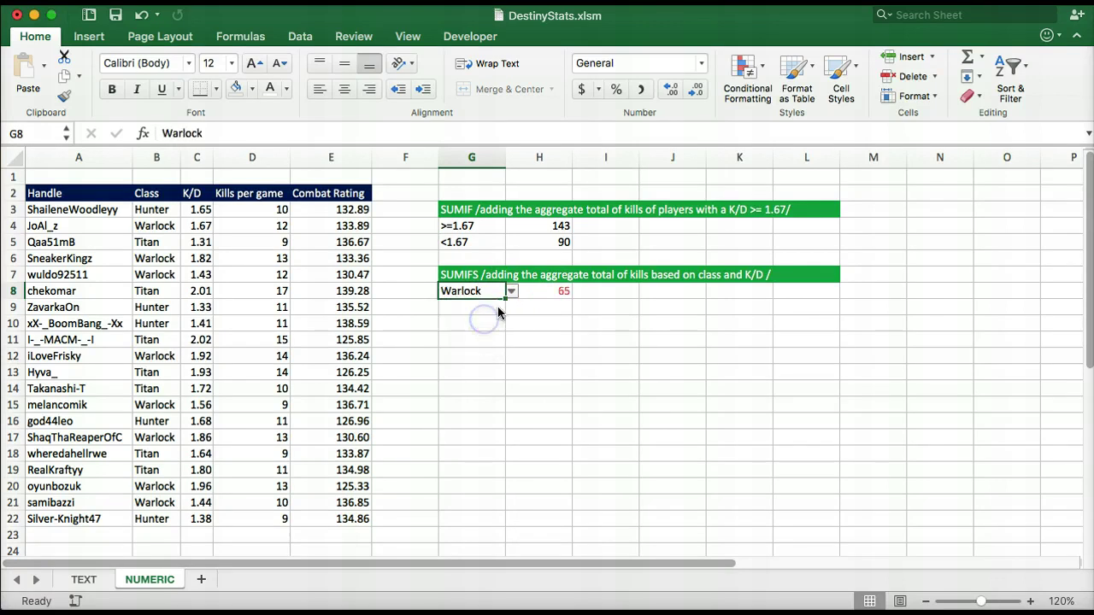
click(510, 292)
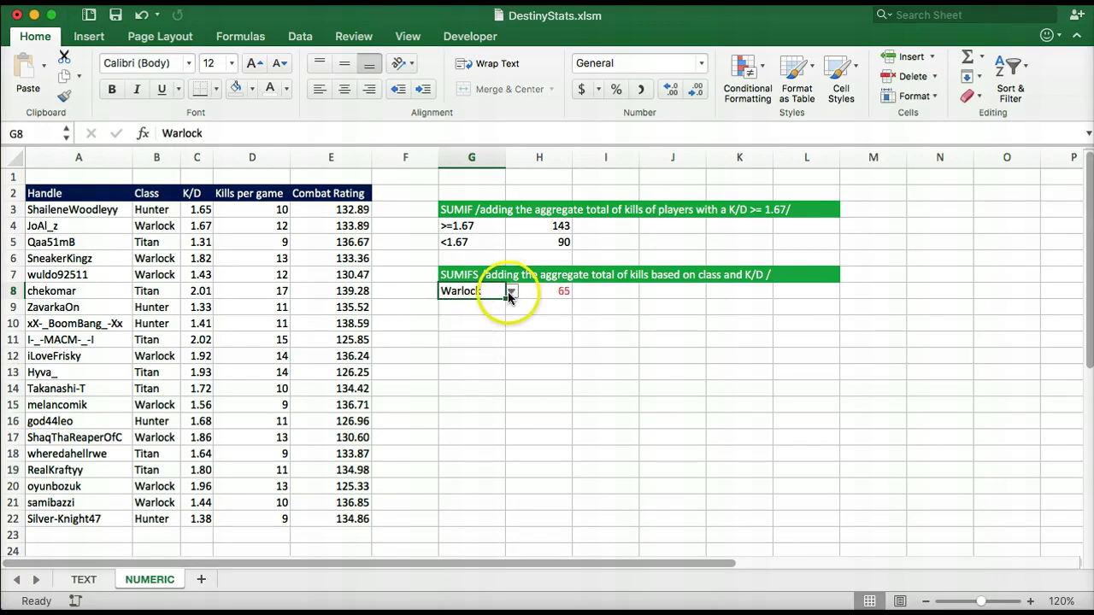
click(489, 339)
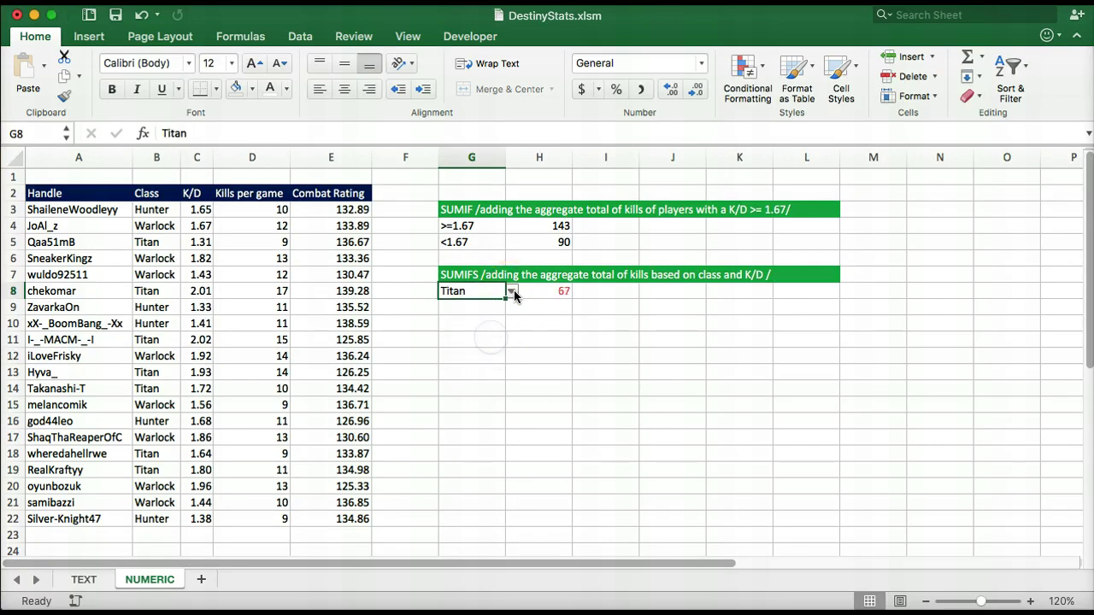
click(466, 292)
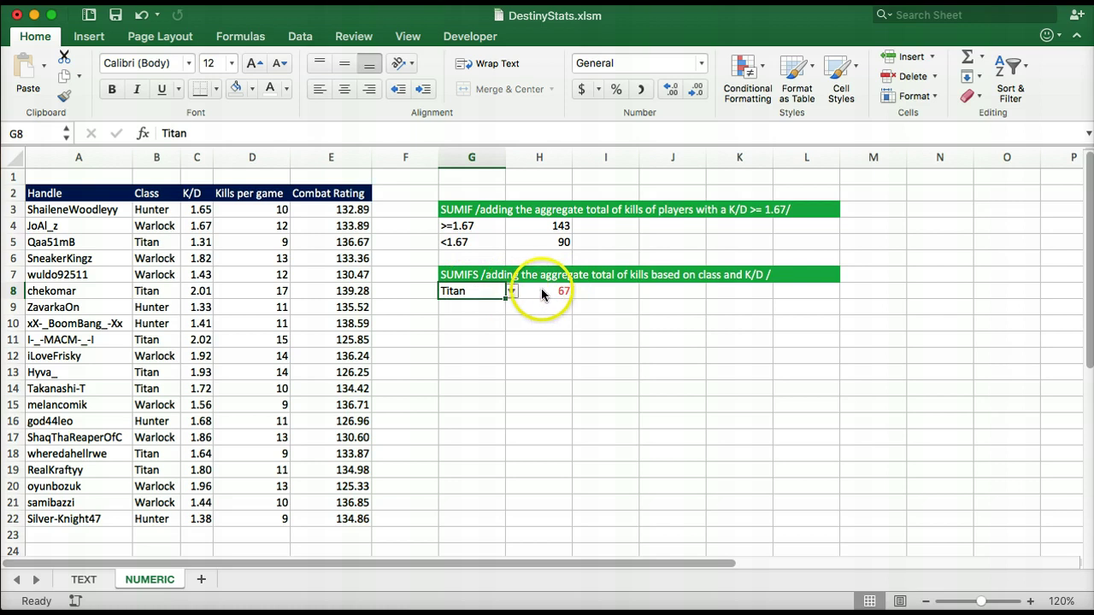
Step: Switch the class in G8 to Warlock and back to Hunter, leaving Hunter as the criterion for H8
click(512, 292)
click(486, 323)
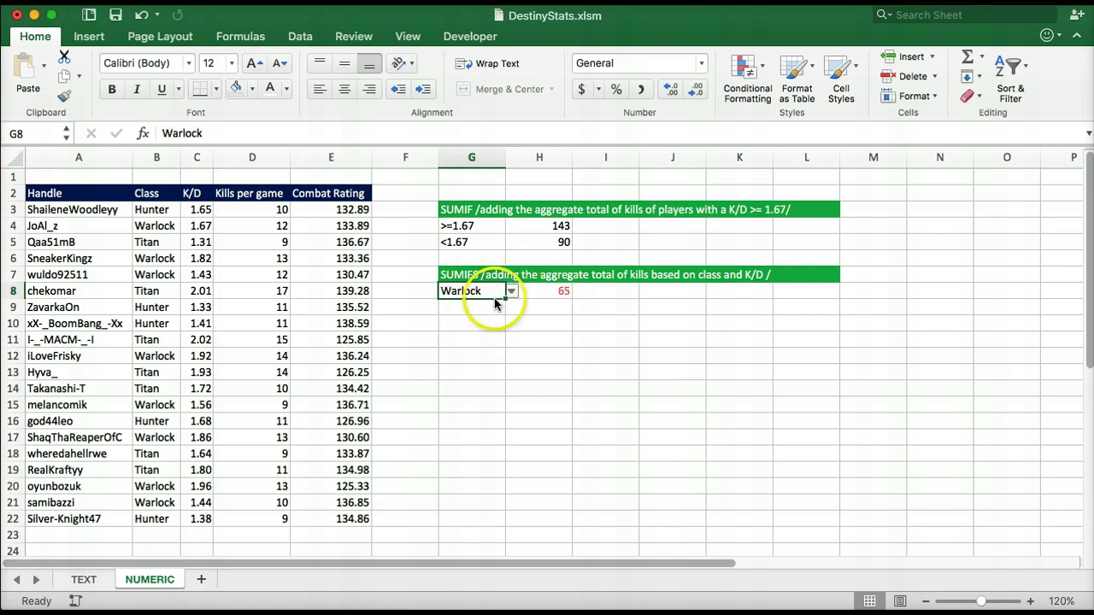
click(510, 293)
click(484, 308)
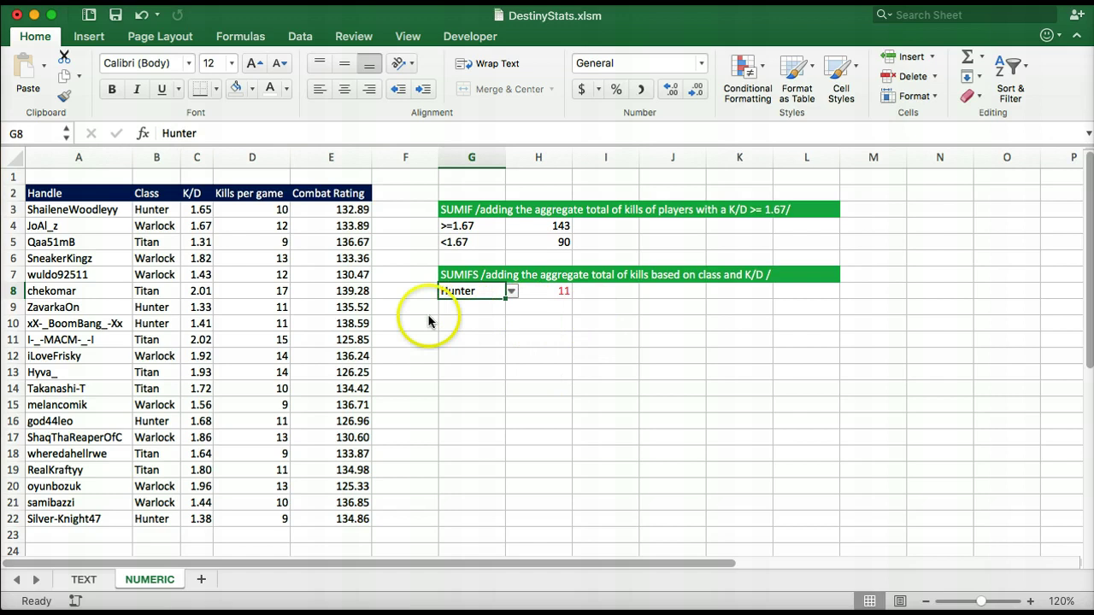
click(472, 313)
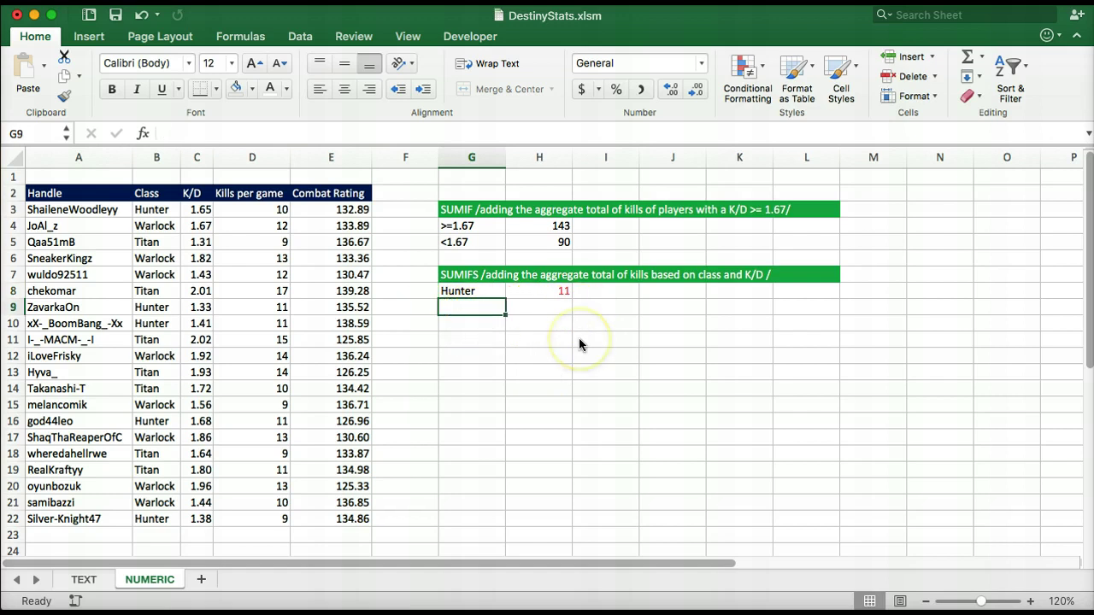